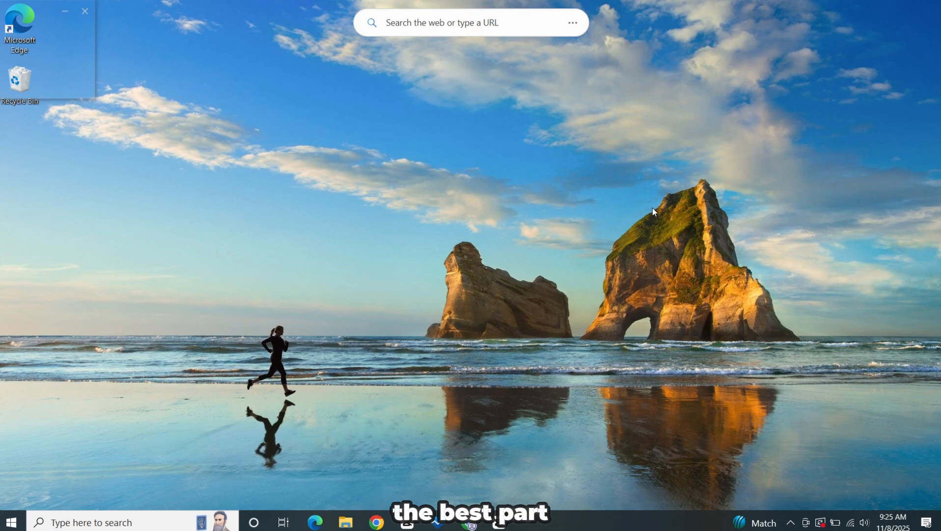
pyautogui.rightClick(554, 165)
pyautogui.click(571, 204)
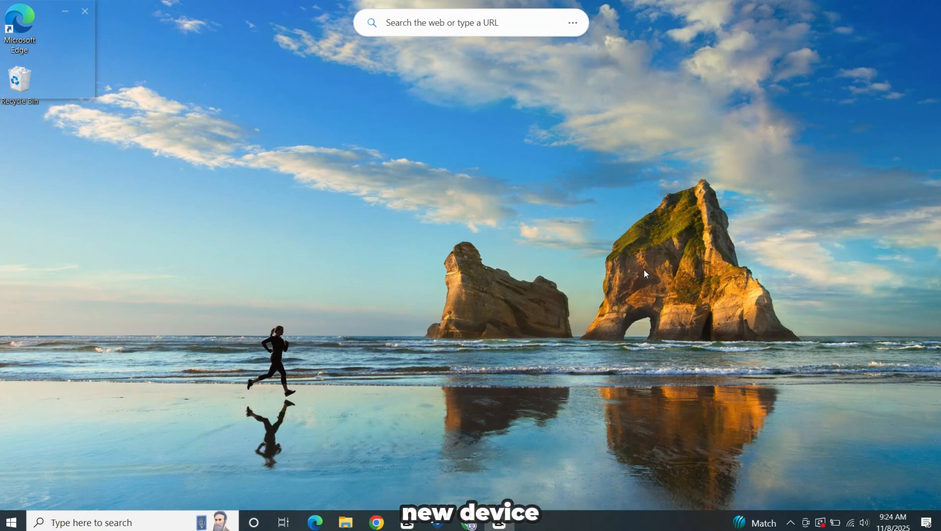
pyautogui.rightClick(715, 144)
pyautogui.click(729, 178)
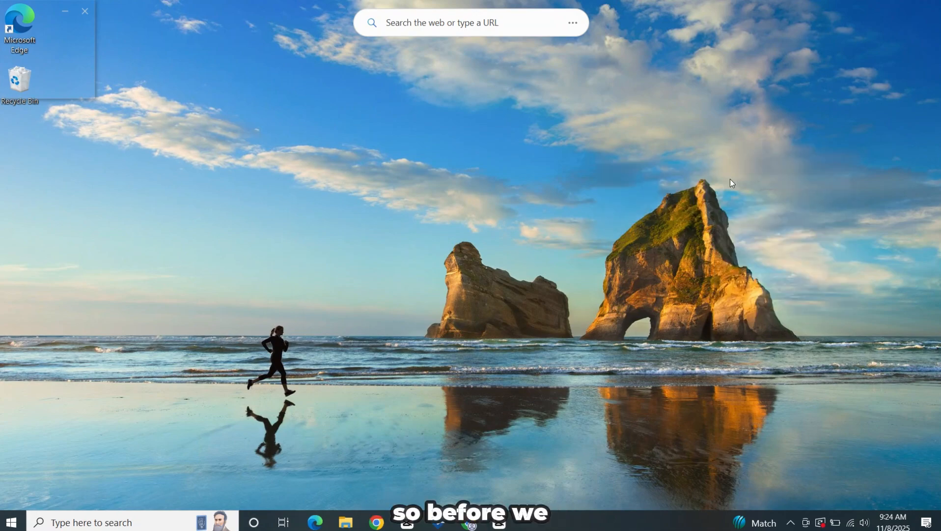
pyautogui.rightClick(731, 179)
pyautogui.click(743, 212)
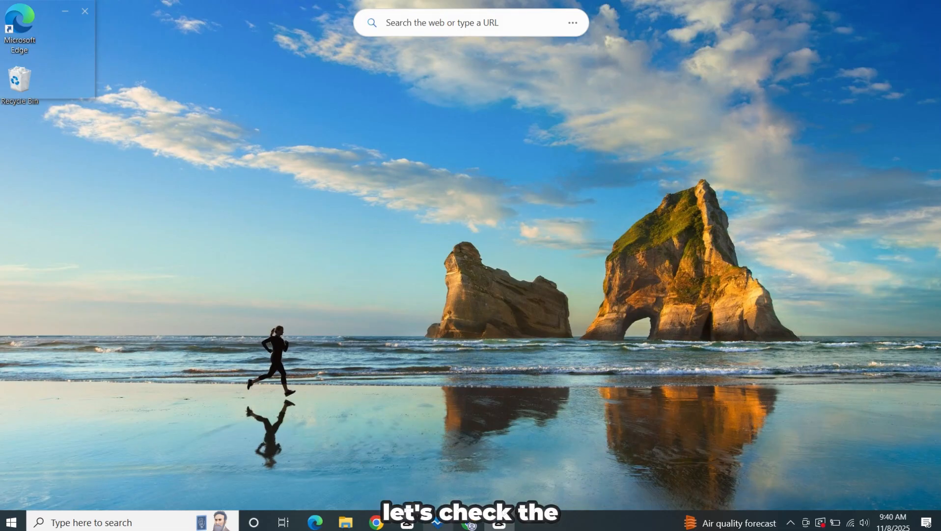
# Check in PC Health Check whether this PC meets the Windows 11 system requirements, and close the app
pyautogui.moveTo(439, 522)
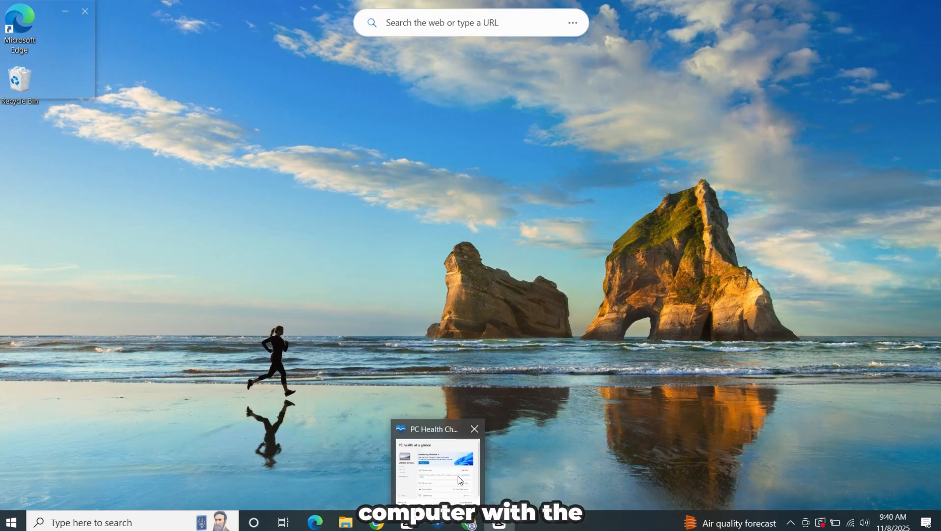
pyautogui.click(458, 476)
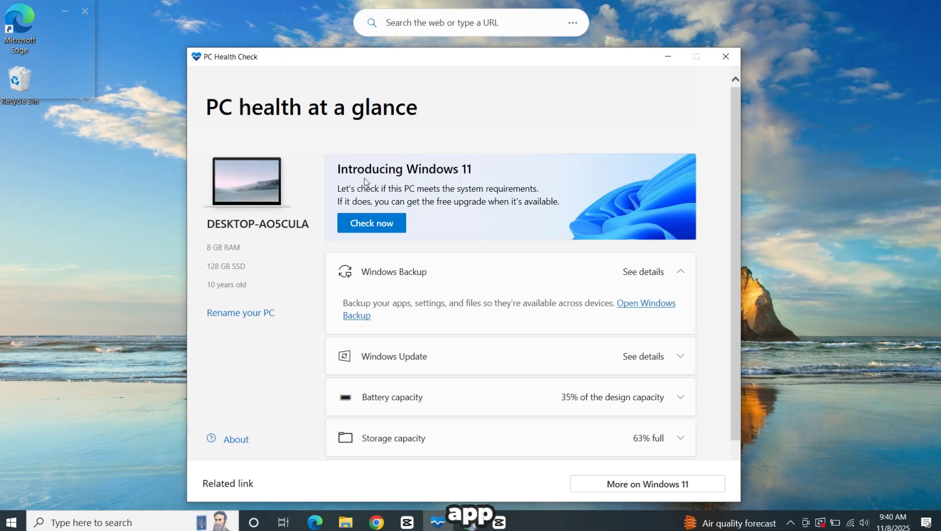
pyautogui.click(389, 226)
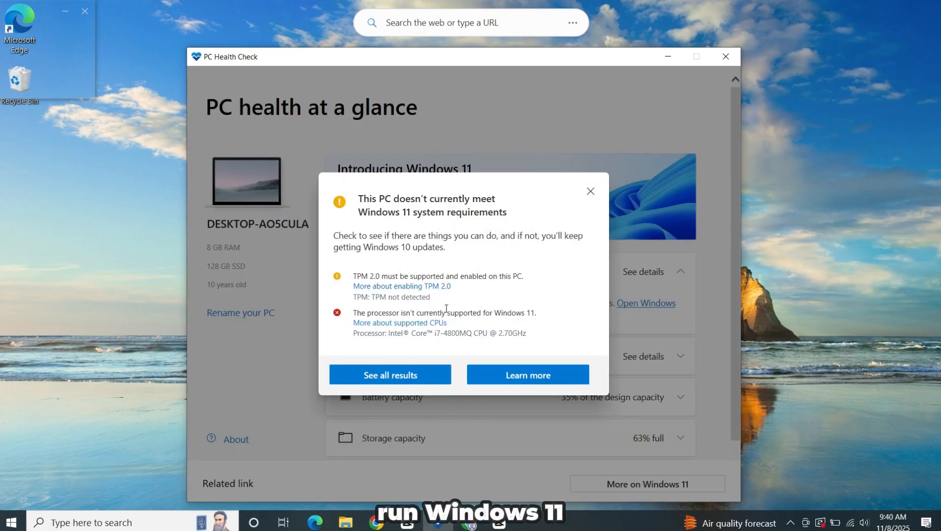
pyautogui.click(590, 191)
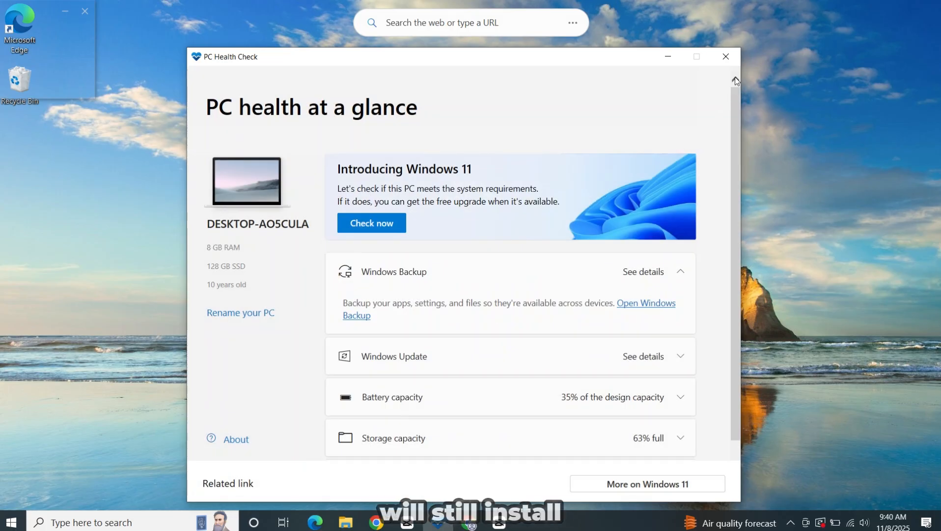
pyautogui.click(724, 51)
pyautogui.rightClick(637, 110)
pyautogui.click(657, 146)
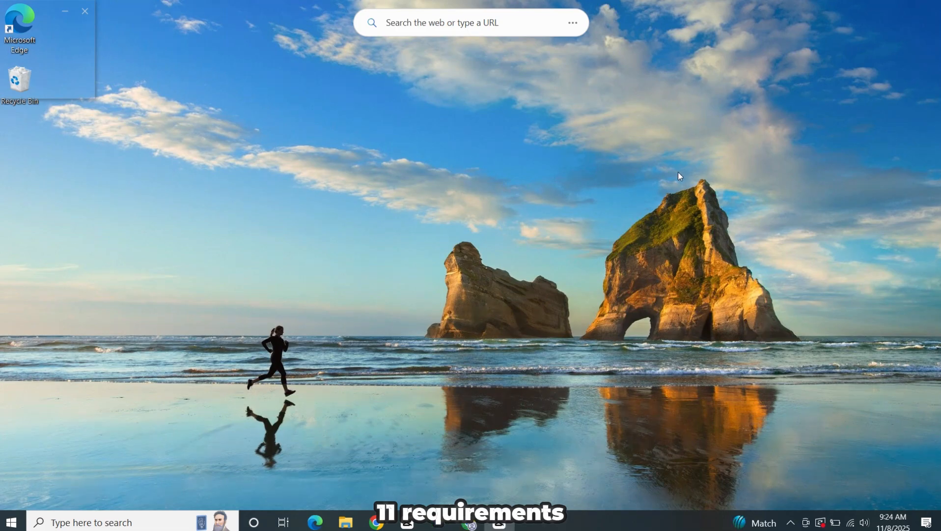
pyautogui.rightClick(551, 163)
pyautogui.click(570, 204)
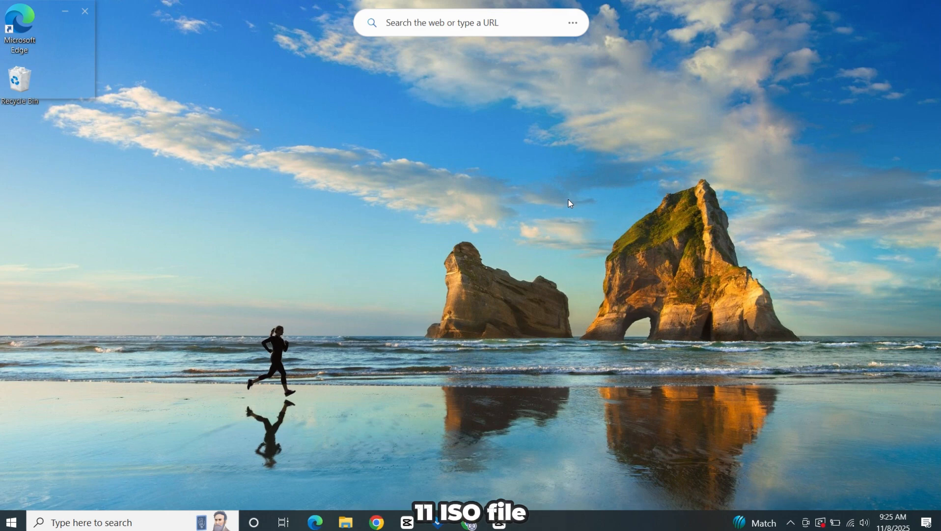
# Switch to Chrome, search Google for "windows 11 download", and open Microsoft's official Download Windows 11 page
pyautogui.click(469, 523)
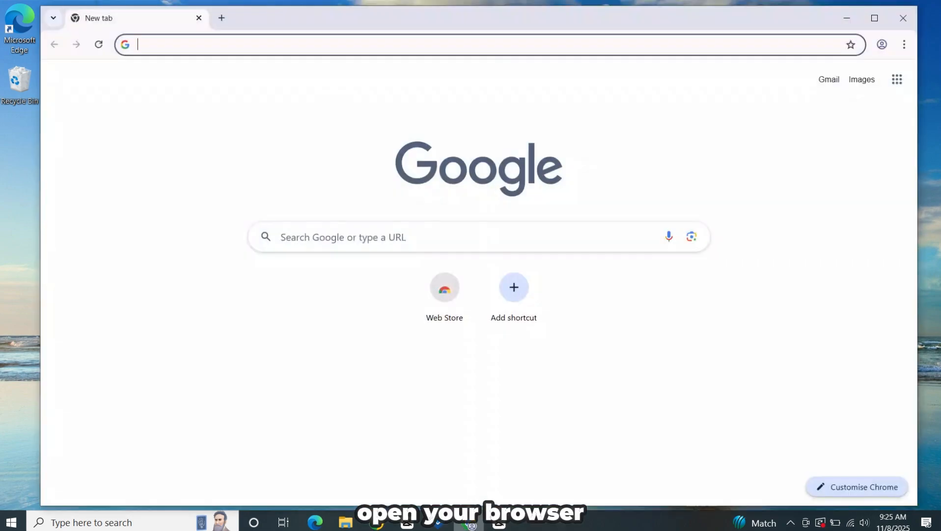
pyautogui.click(365, 51)
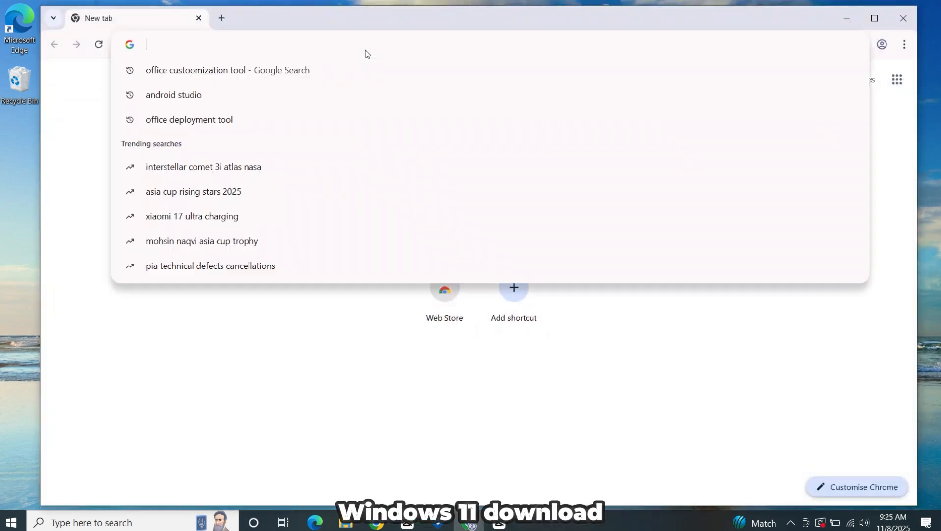
pyautogui.write('windo')
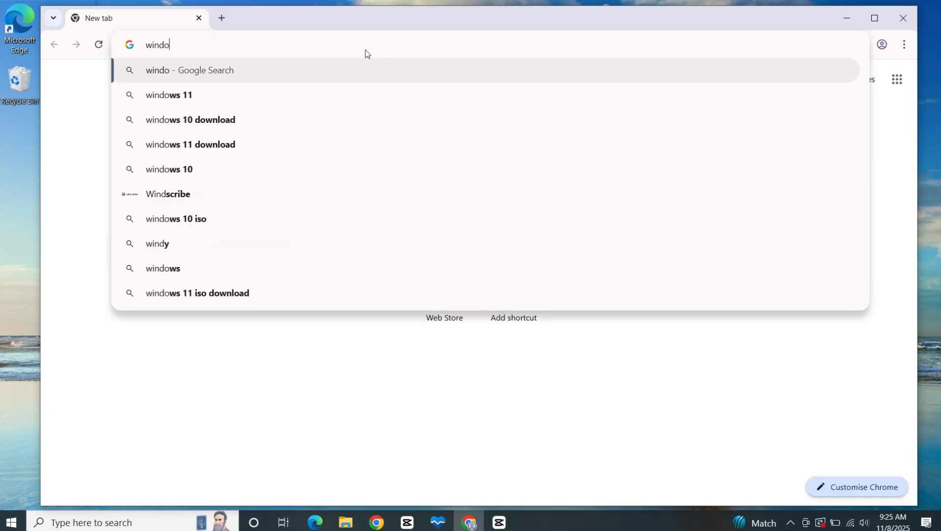
pyautogui.write('ws 11 download')
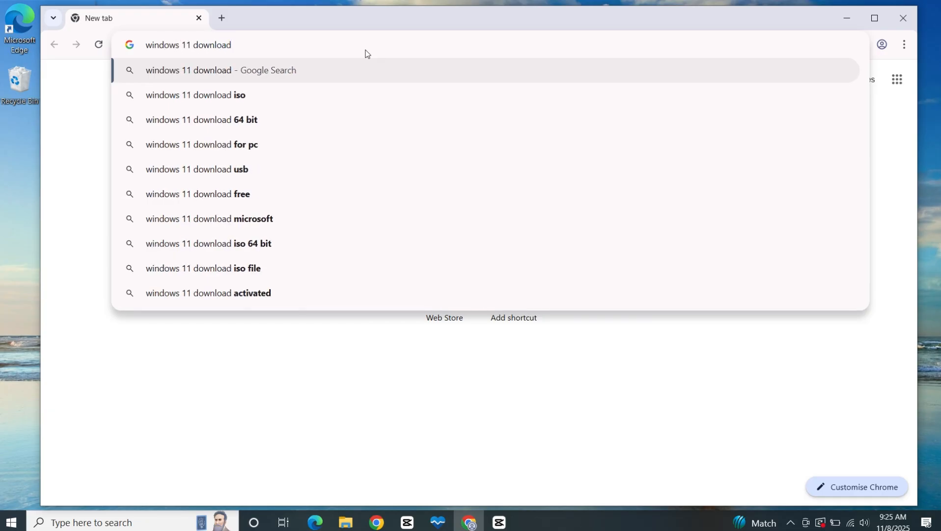
pyautogui.press('Return')
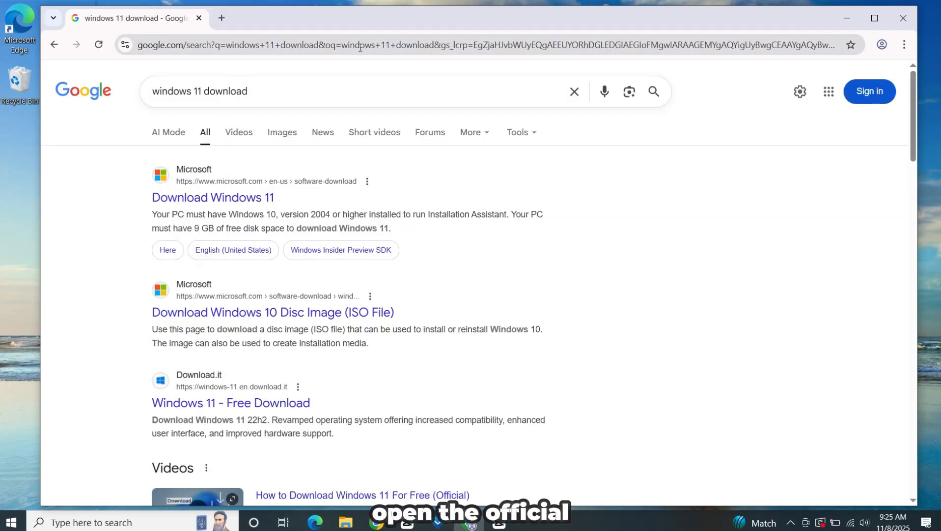
pyautogui.click(230, 202)
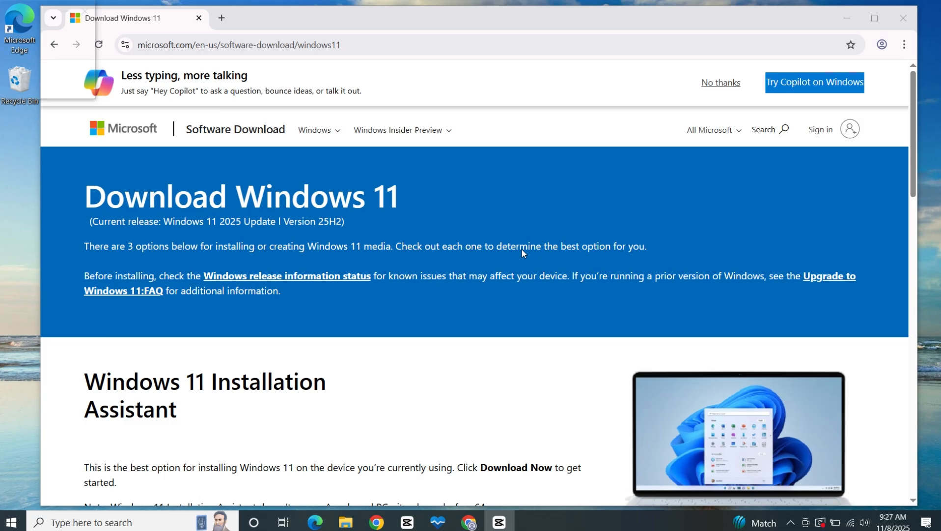
# Select and confirm Windows 11 (multi-edition ISO for x64 devices) as the disk image download, and look through the product languages
pyautogui.scroll(-15, 406, 202)
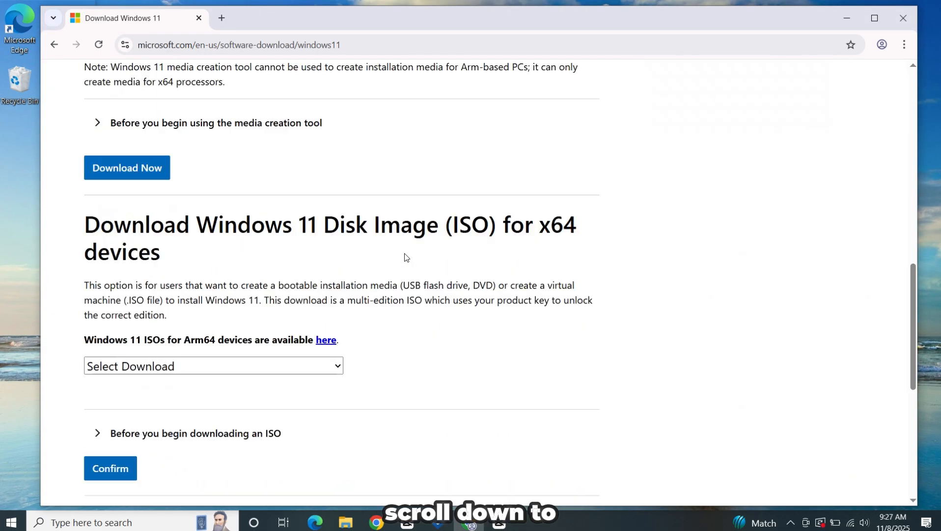
pyautogui.scroll(-2, 405, 258)
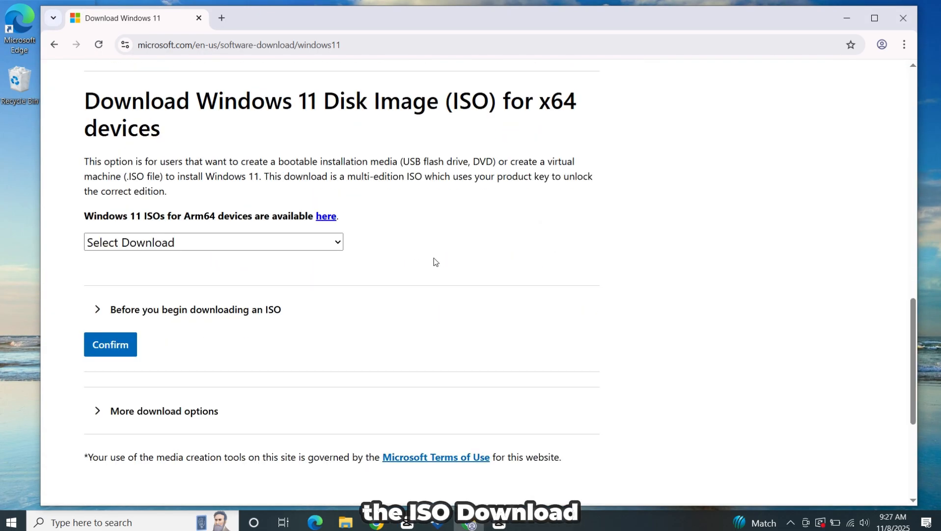
pyautogui.click(184, 241)
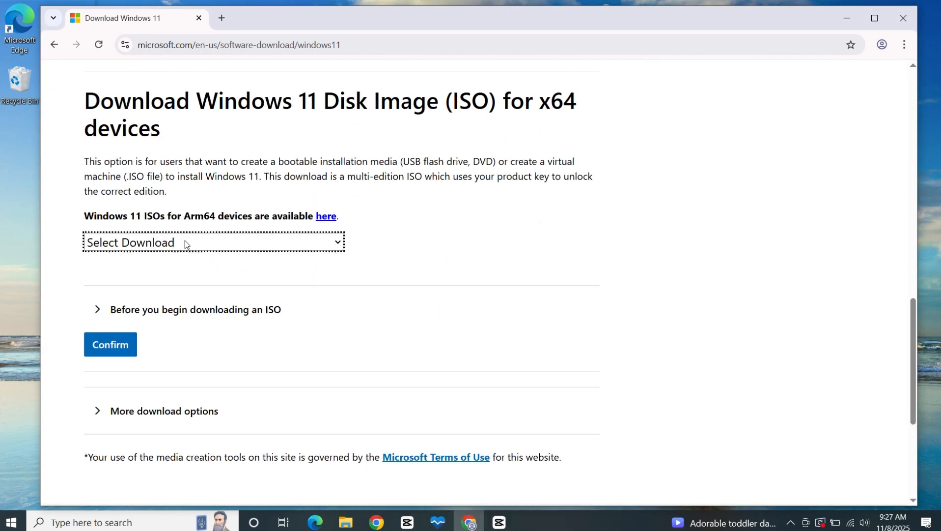
pyautogui.click(203, 282)
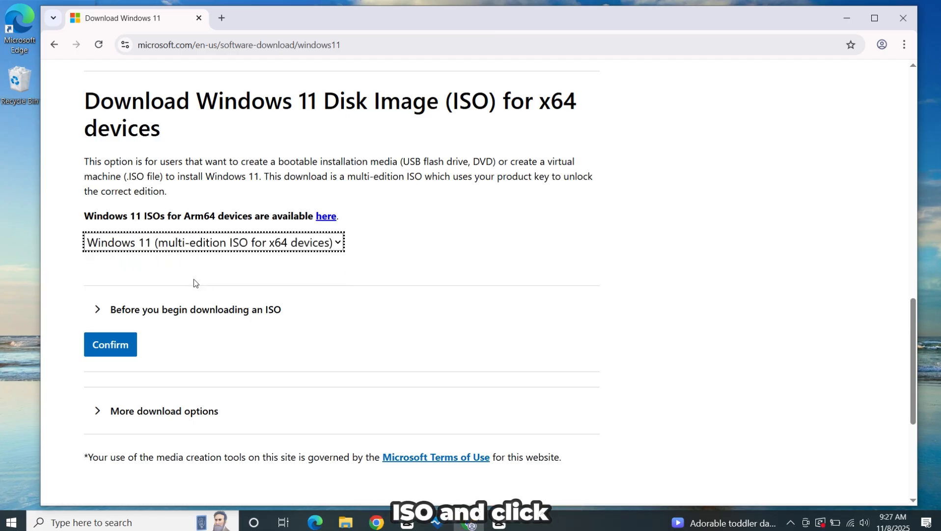
pyautogui.click(135, 350)
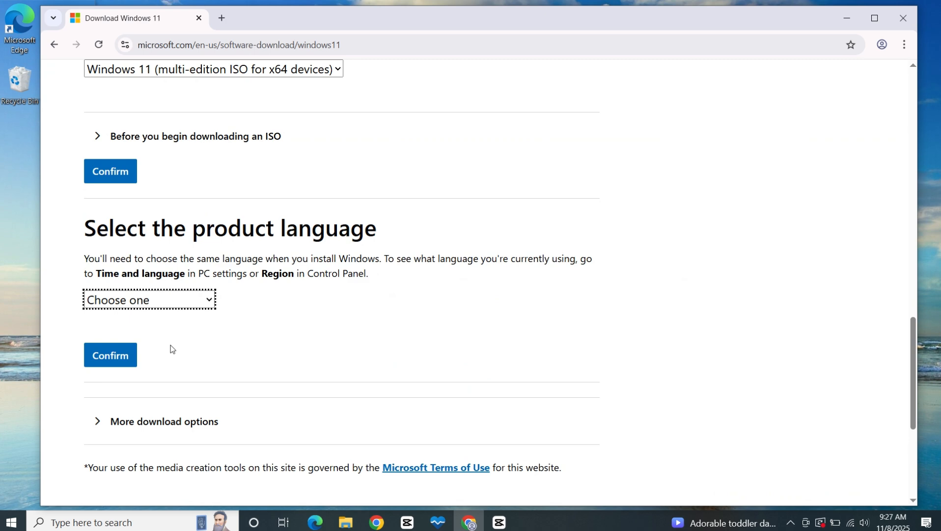
pyautogui.click(190, 297)
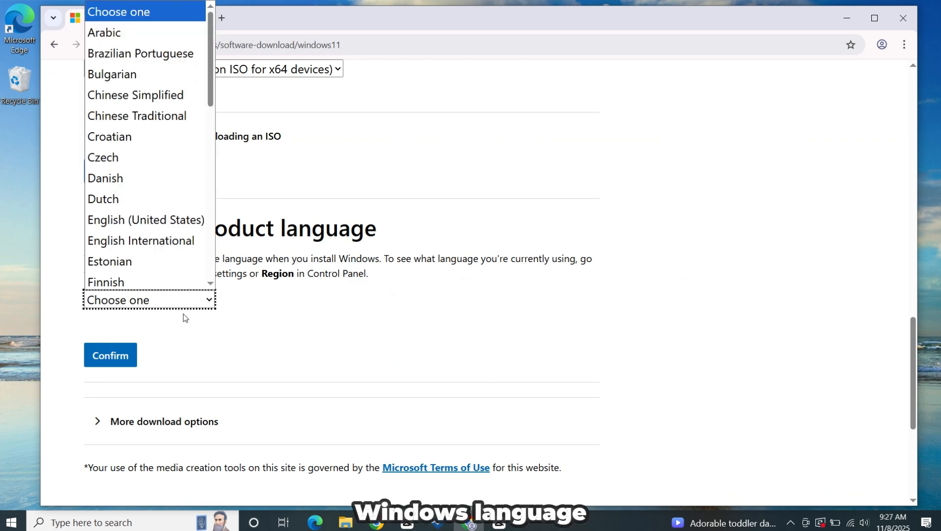
pyautogui.click(221, 327)
# Search Windows for "cmd" and open Command Prompt as administrator
pyautogui.click(202, 523)
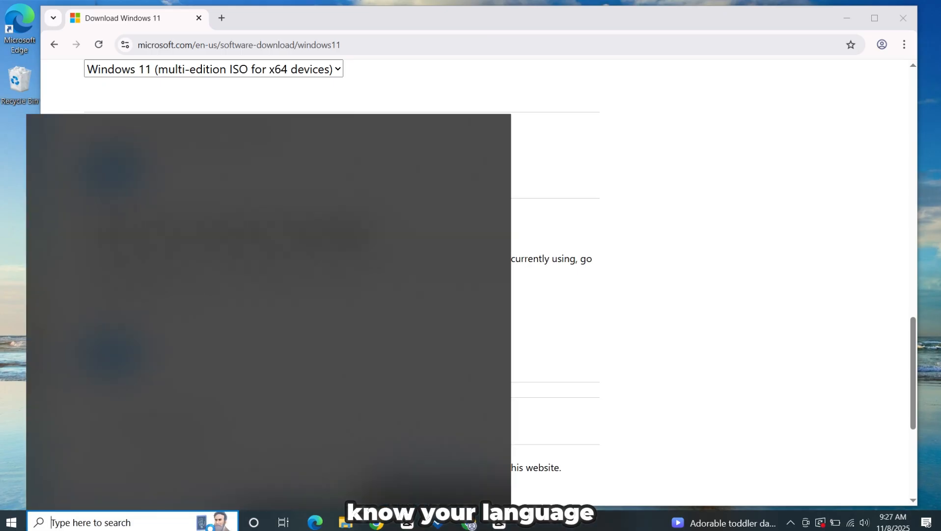
pyautogui.write('cm')
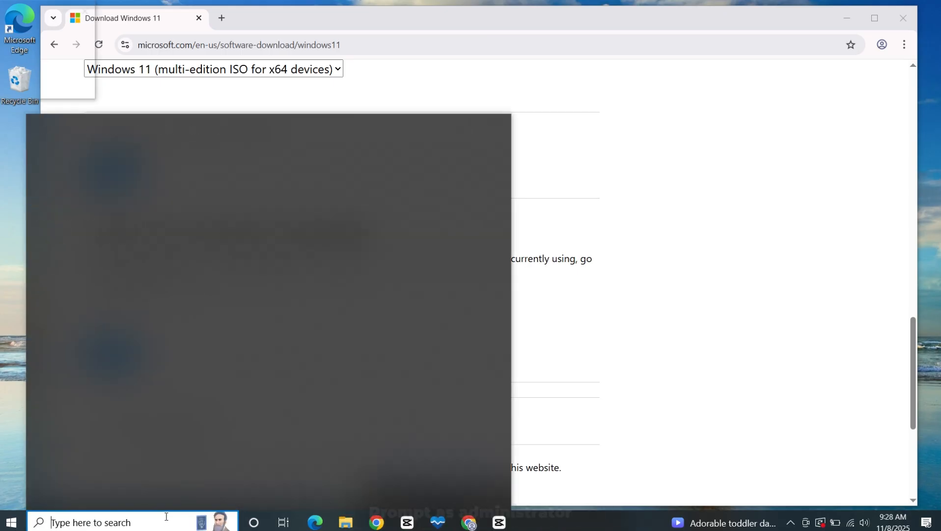
pyautogui.write('d')
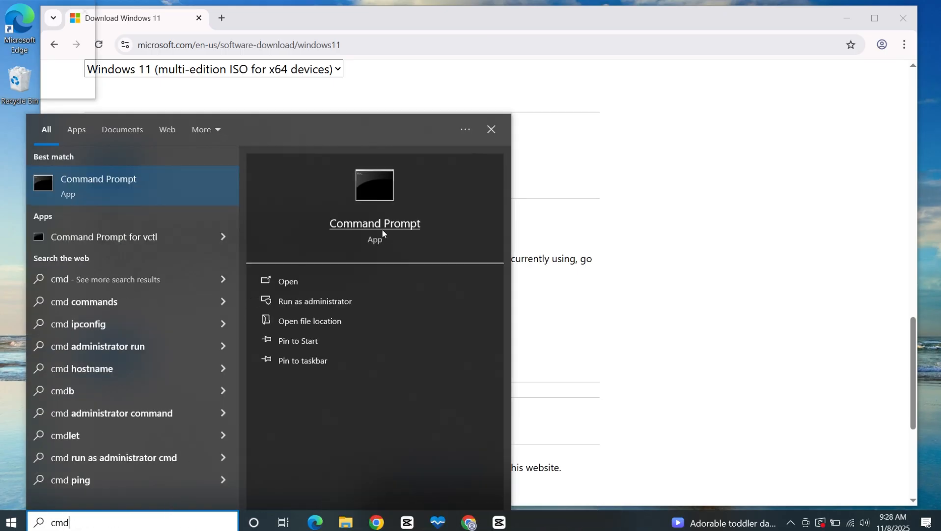
pyautogui.rightClick(384, 227)
pyautogui.click(406, 236)
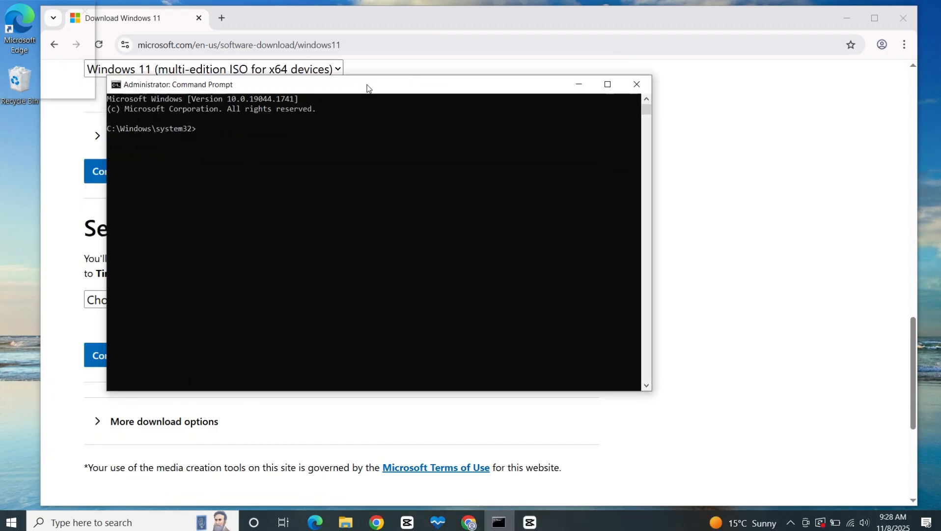
# Run "dism /online /get-intl" to check the system's installed language, and close Command Prompt
pyautogui.write('dism /online /get-intl')
pyautogui.press('Return')
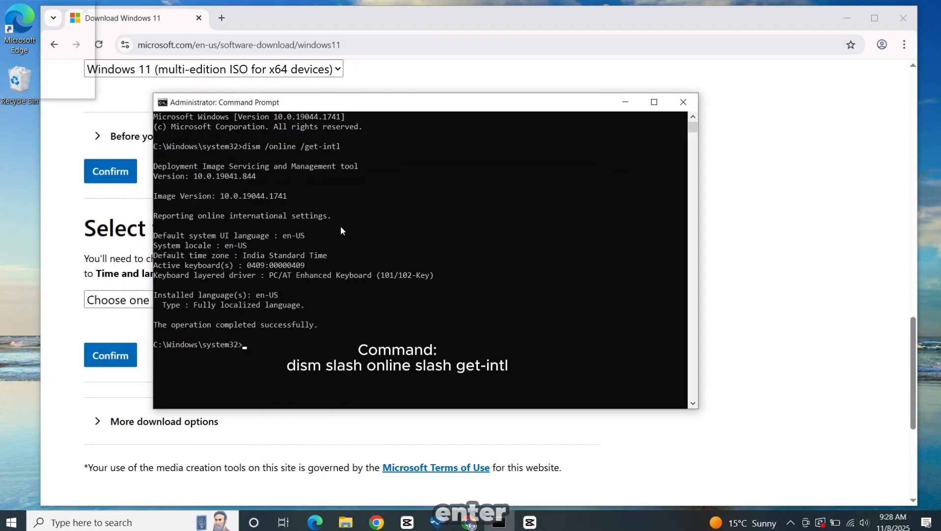
pyautogui.click(373, 156)
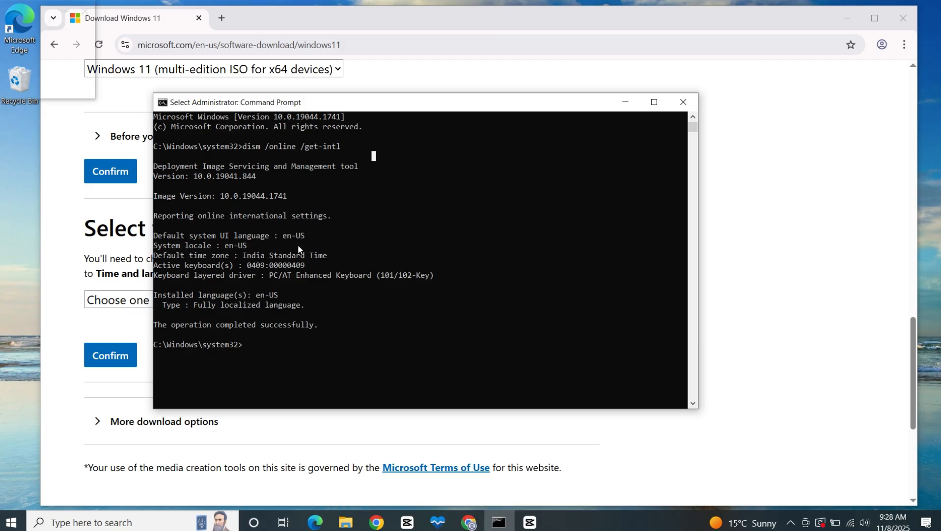
pyautogui.click(683, 102)
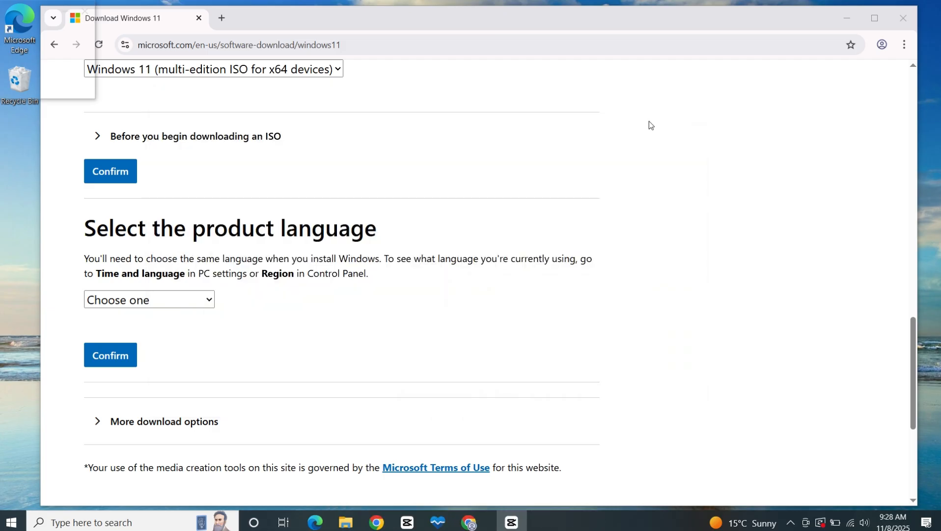
# Set the product language of the Windows 11 ISO to English (United States) and confirm it
pyautogui.click(189, 303)
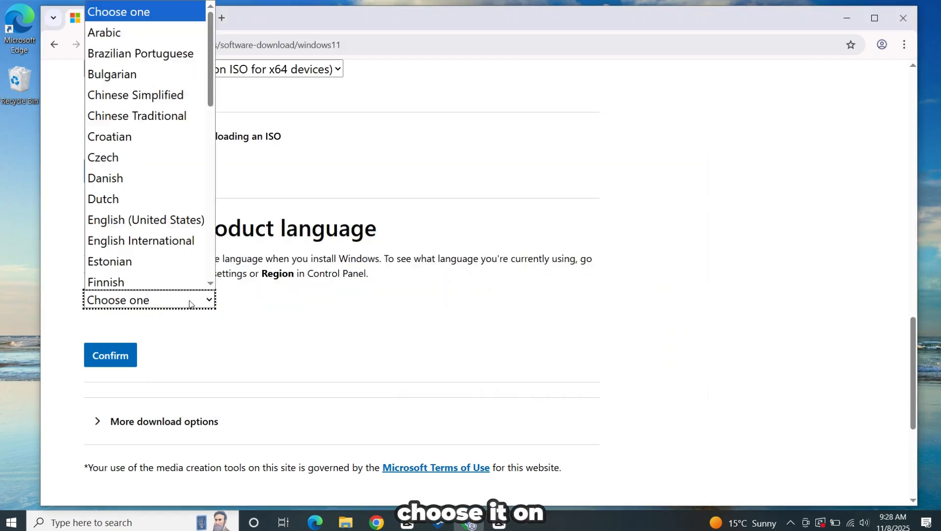
pyautogui.click(163, 216)
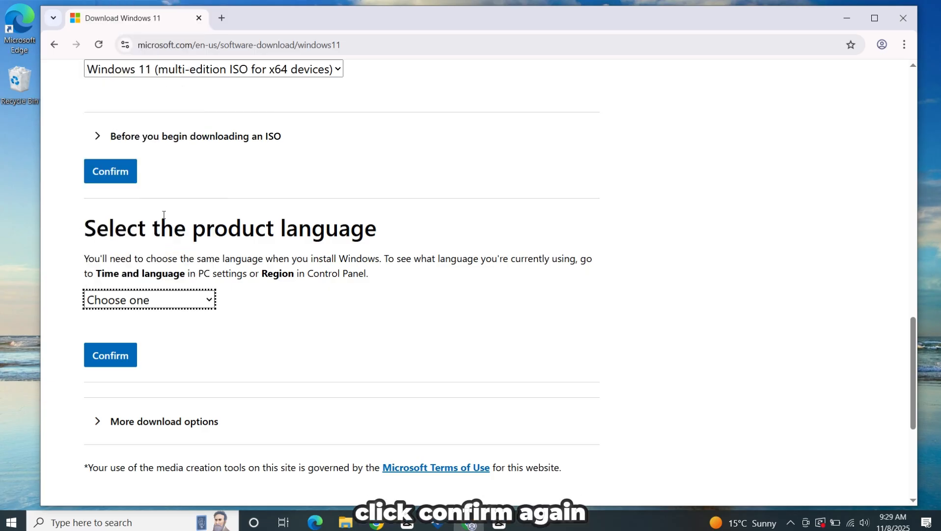
pyautogui.click(120, 357)
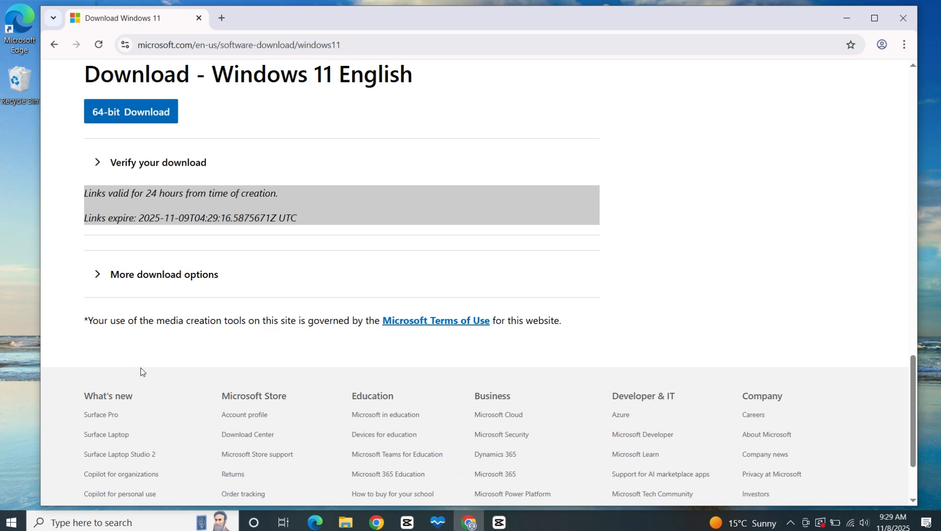
# Start the 64-bit download of the Windows 11 English ISO and view its progress in the browser's downloads
pyautogui.scroll(1, 140, 367)
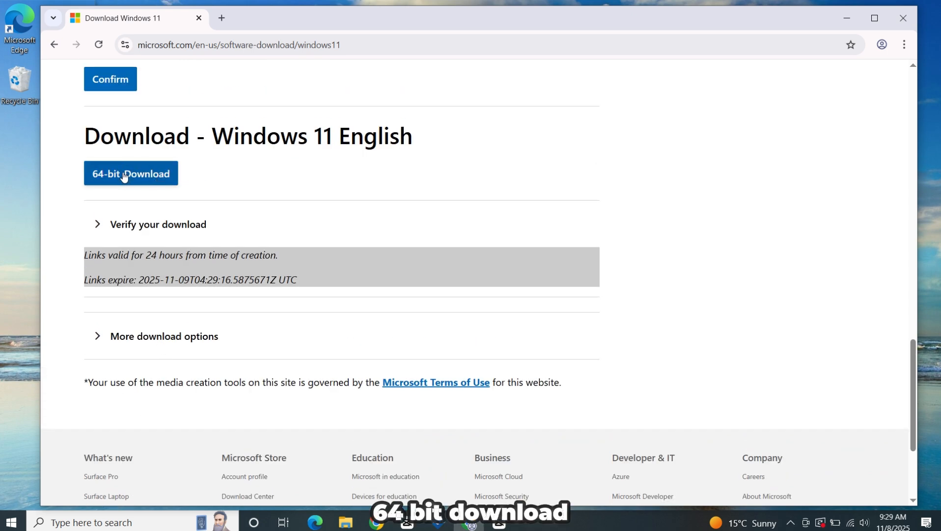
pyautogui.click(128, 178)
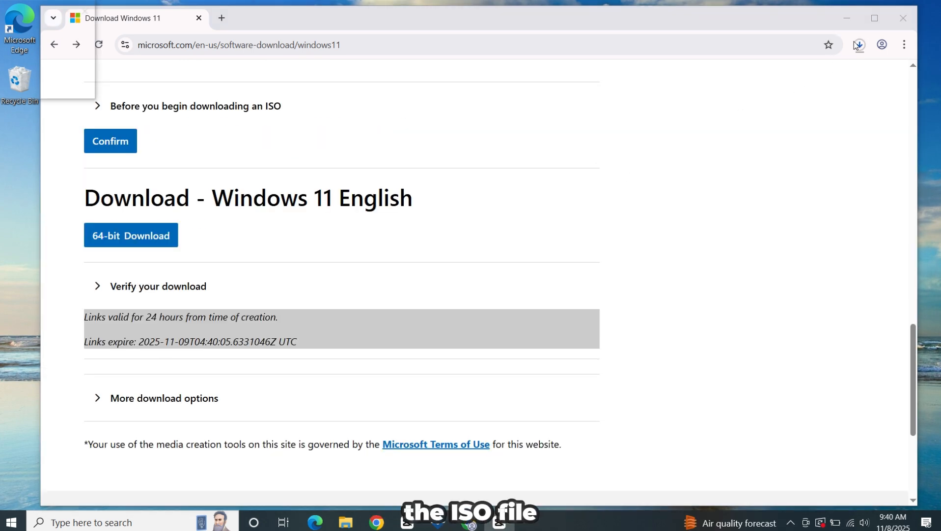
pyautogui.click(860, 45)
pyautogui.moveTo(785, 105)
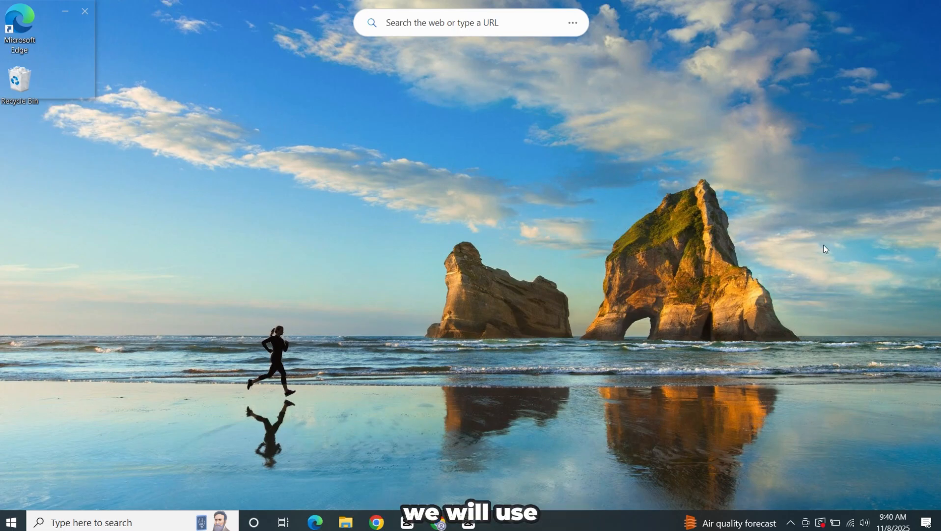
pyautogui.rightClick(619, 434)
pyautogui.click(578, 436)
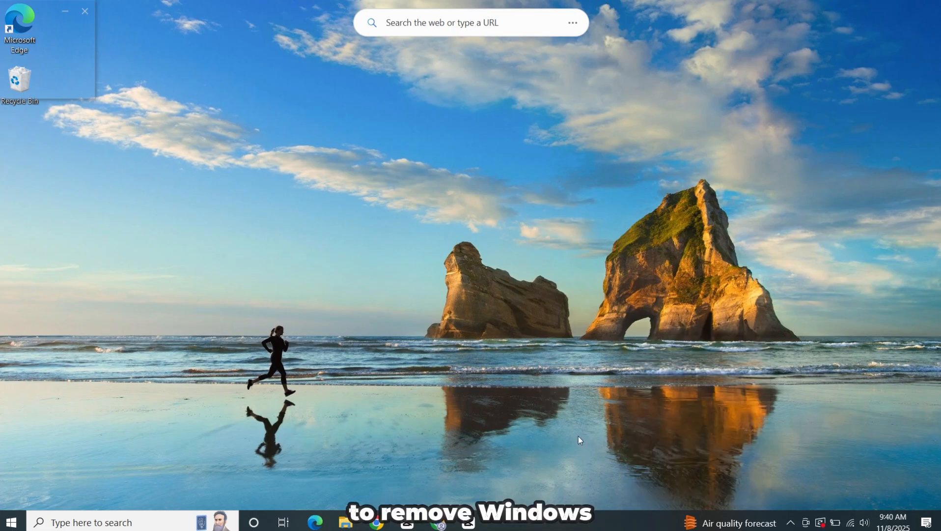
pyautogui.rightClick(592, 294)
pyautogui.click(624, 327)
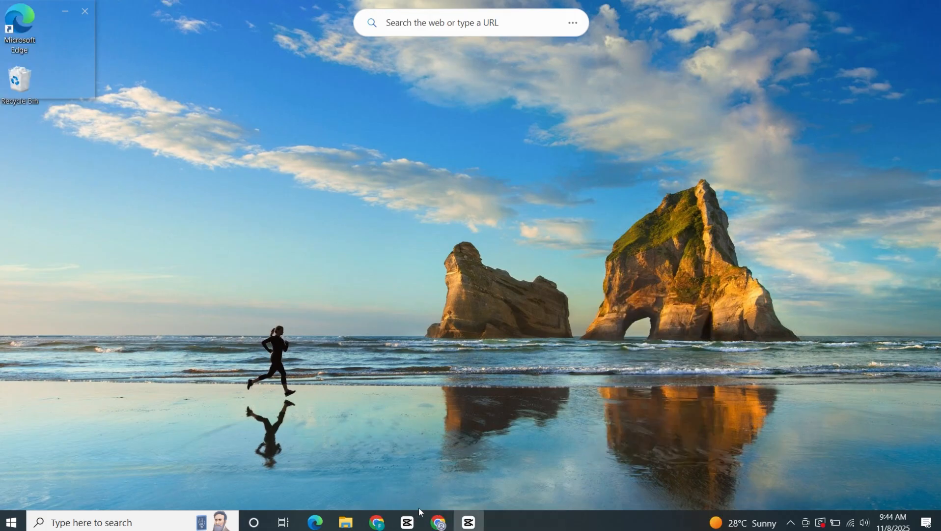
# Open Chrome, search Google for "rufus", and open the official rufus.ie website
pyautogui.click(376, 522)
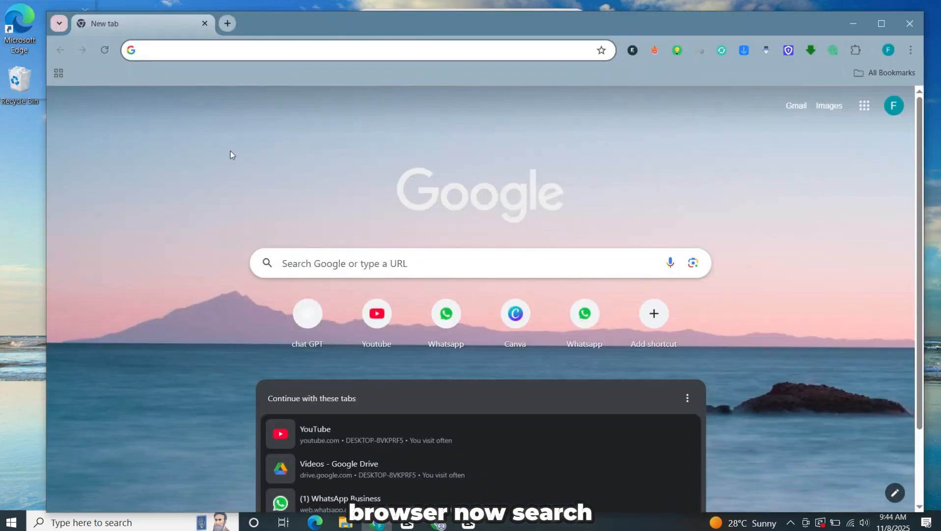
pyautogui.click(218, 51)
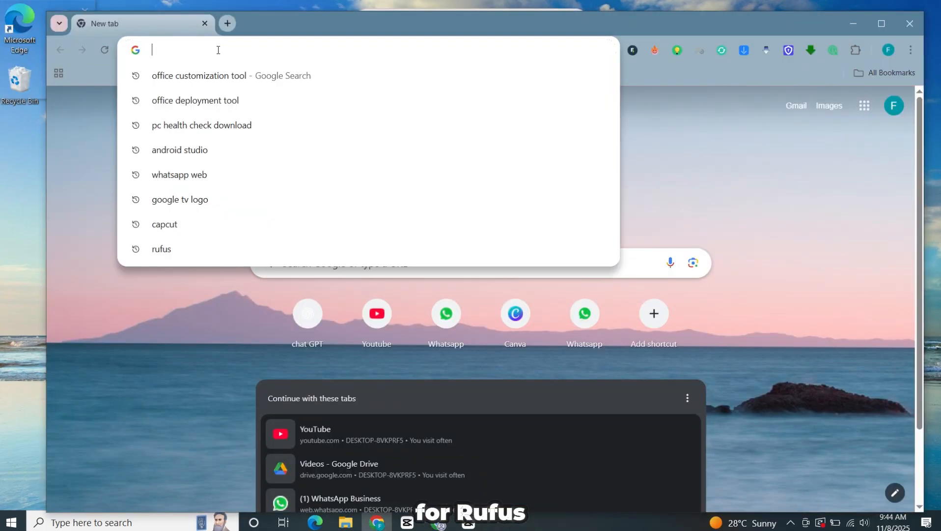
pyautogui.write('rufus')
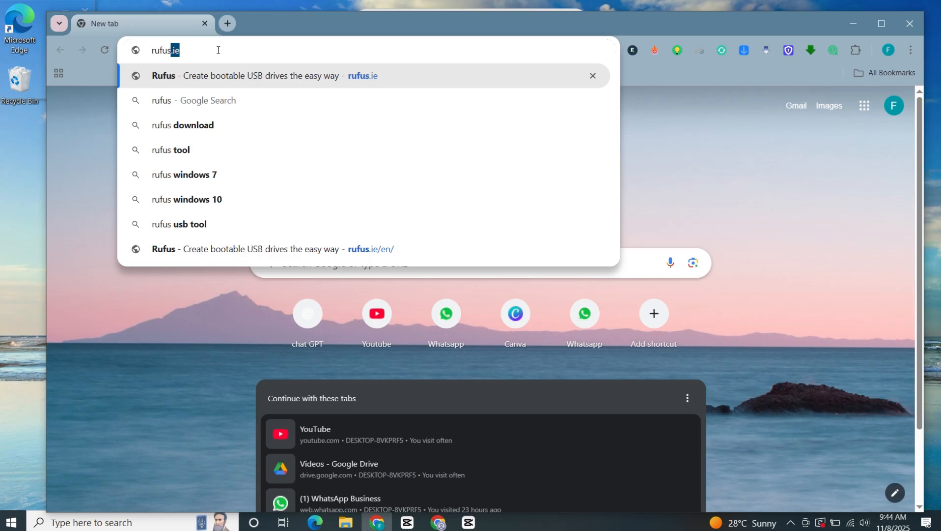
pyautogui.press('Return')
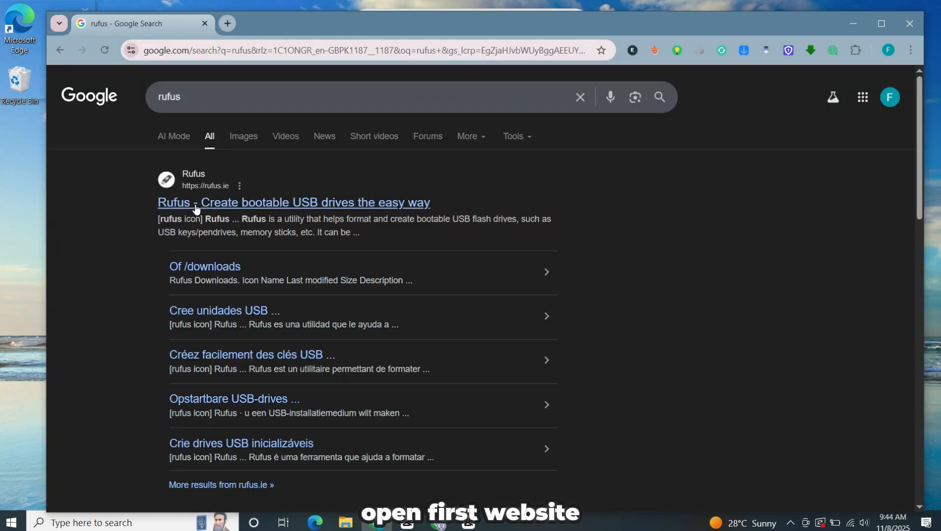
pyautogui.click(237, 206)
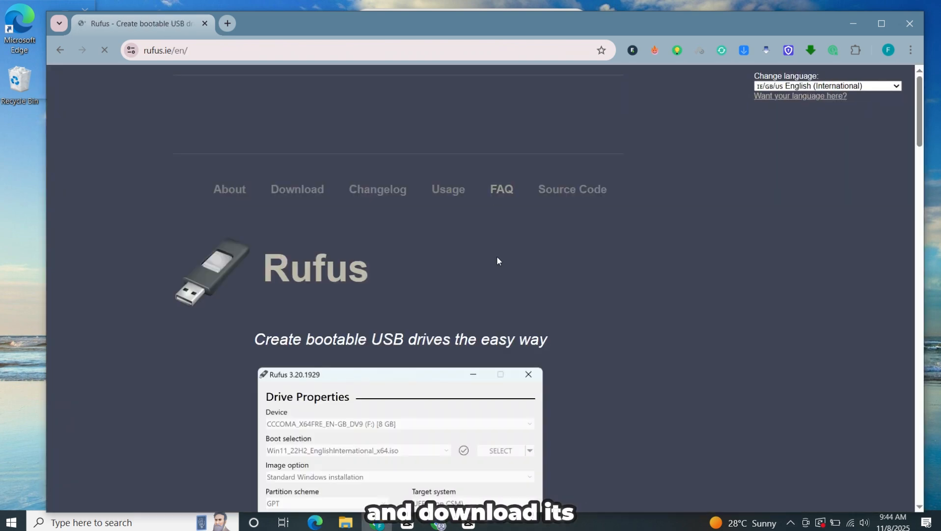
# Download the standard Windows x64 release rufus-4.11.exe, check it in the recent downloads, and close the browser
pyautogui.scroll(-10, 712, 291)
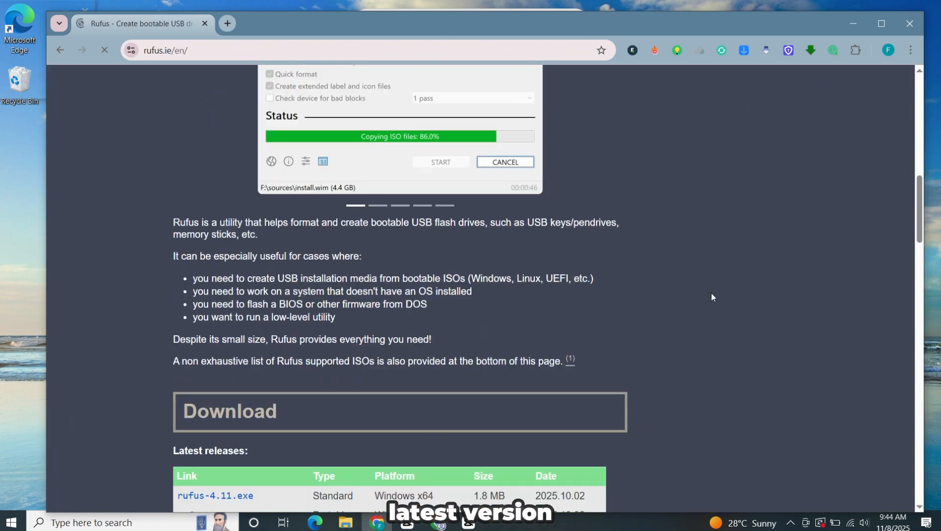
pyautogui.scroll(-2, 701, 286)
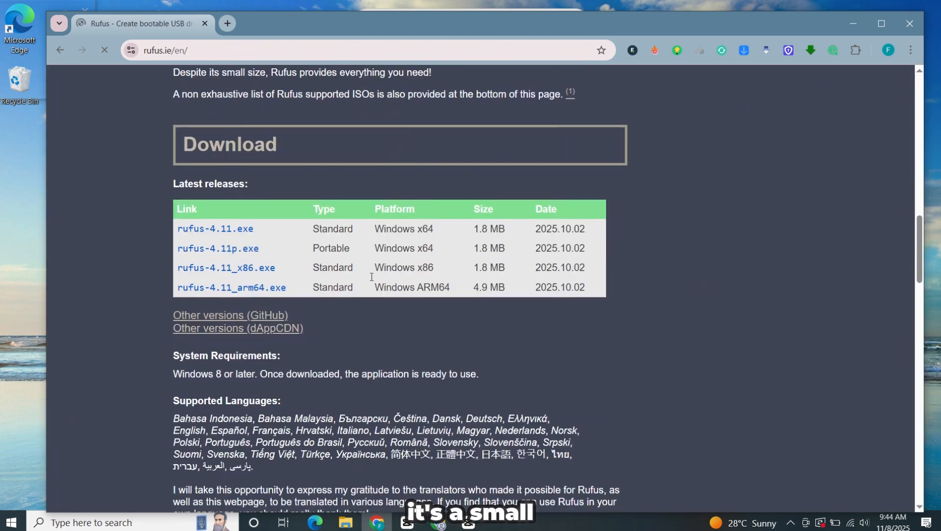
pyautogui.click(236, 230)
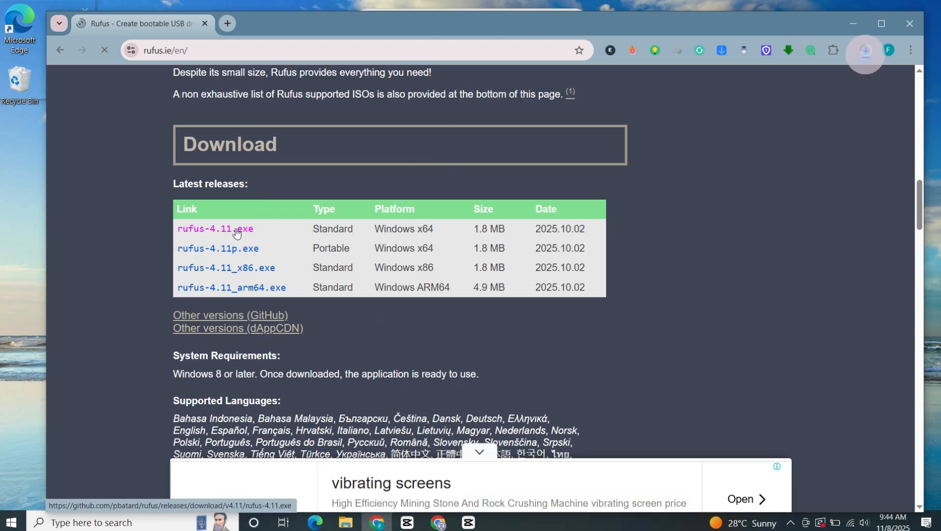
pyautogui.click(866, 53)
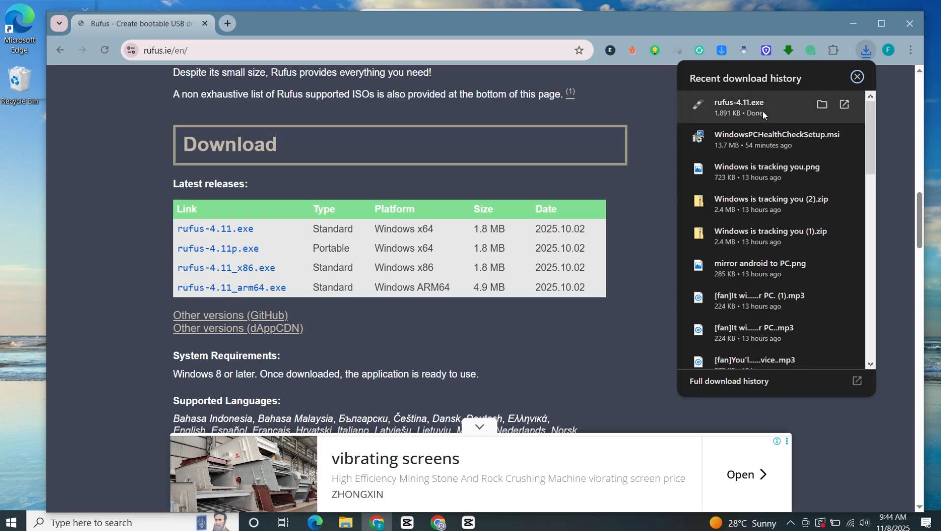
pyautogui.click(672, 102)
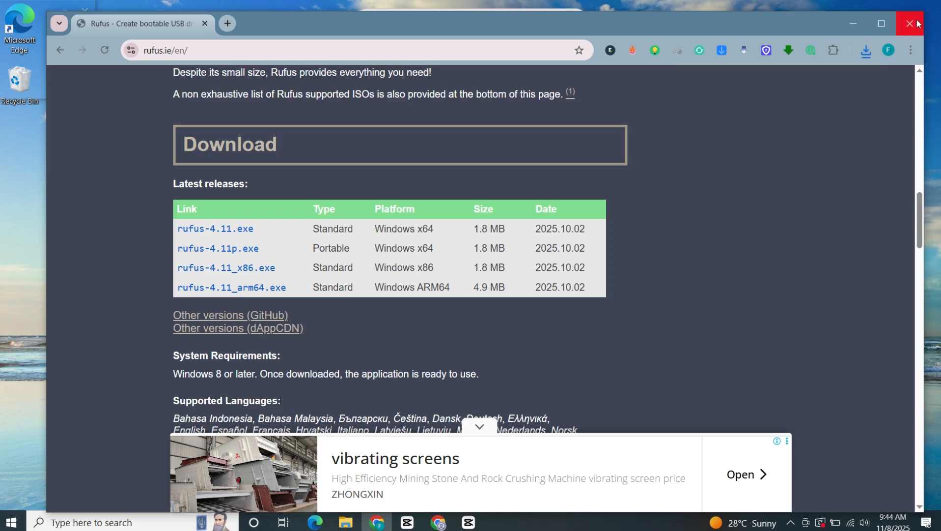
pyautogui.click(917, 23)
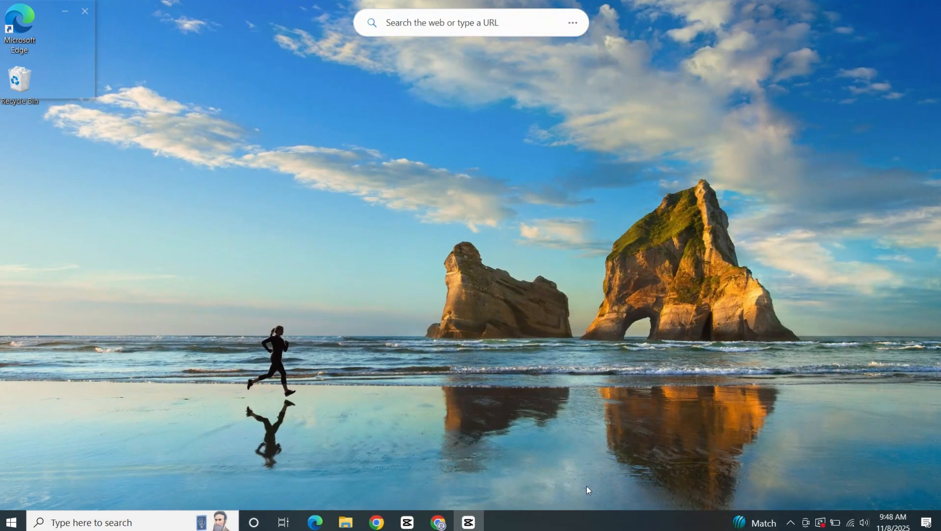
# Launch rufus-4.11 from the Downloads folder in File Explorer and minimize the Explorer window
pyautogui.click(345, 522)
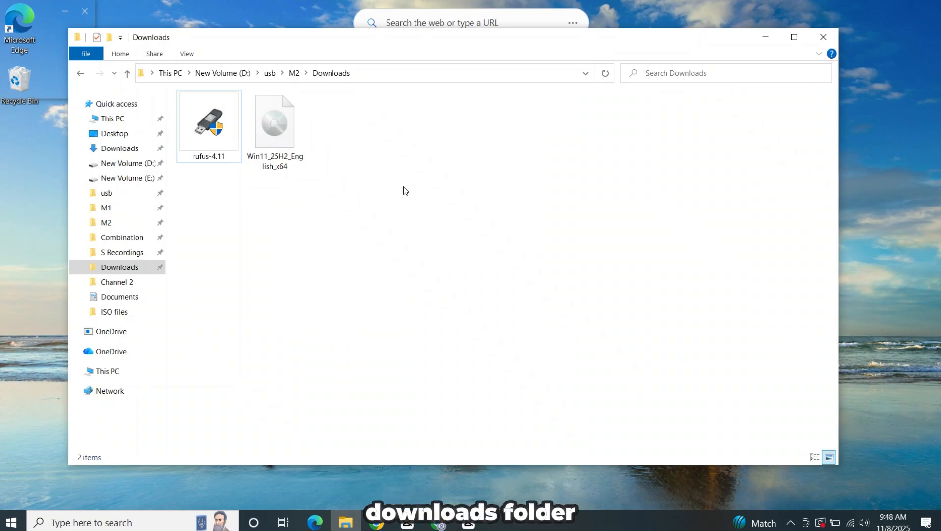
pyautogui.rightClick(205, 132)
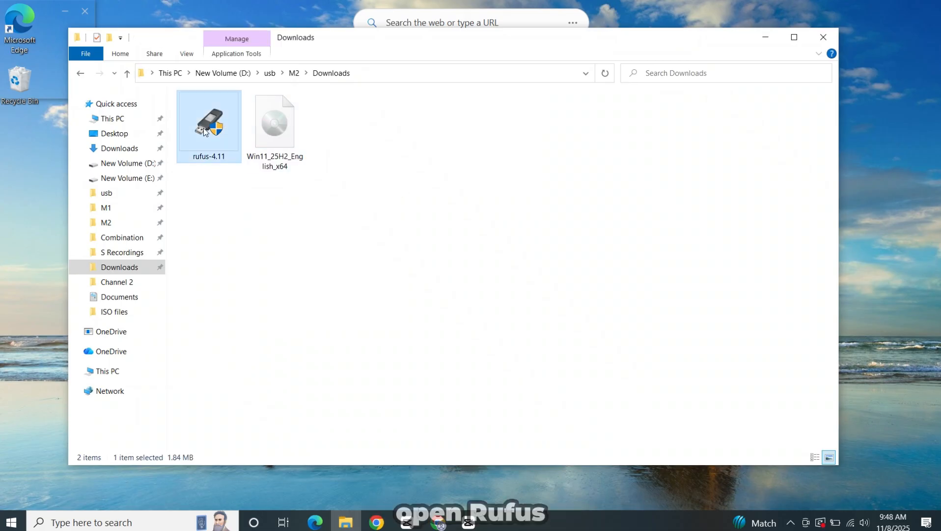
pyautogui.click(246, 138)
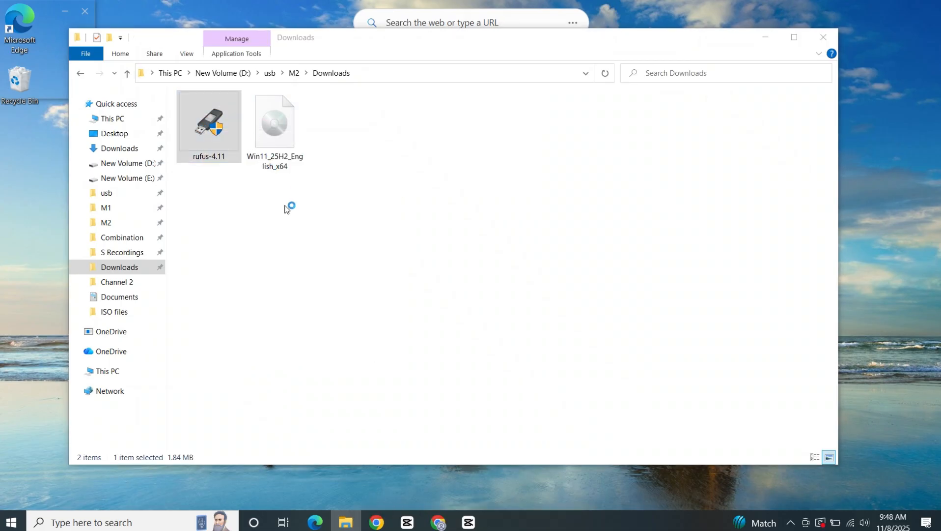
pyautogui.click(765, 37)
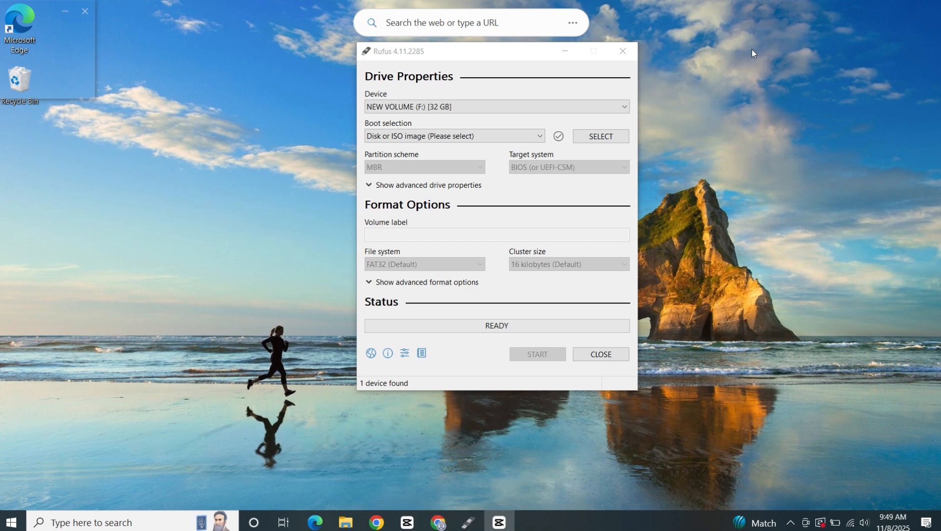
# Choose NEW VOLUME (F:) [32 GB] as the device and load Win11_25H2_English_x64 from the M2 Downloads folder as the boot image
pyautogui.click(539, 102)
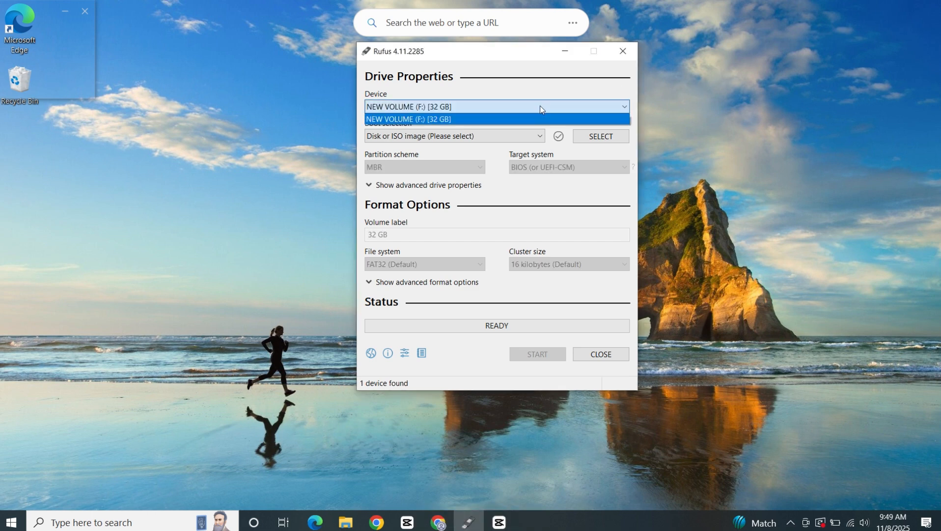
pyautogui.click(589, 119)
pyautogui.click(599, 138)
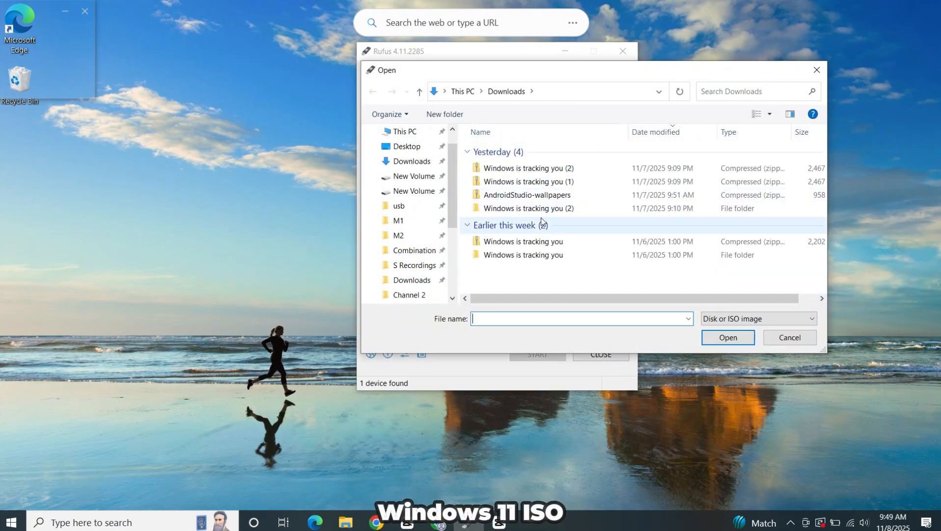
pyautogui.scroll(-1, 417, 263)
pyautogui.click(418, 267)
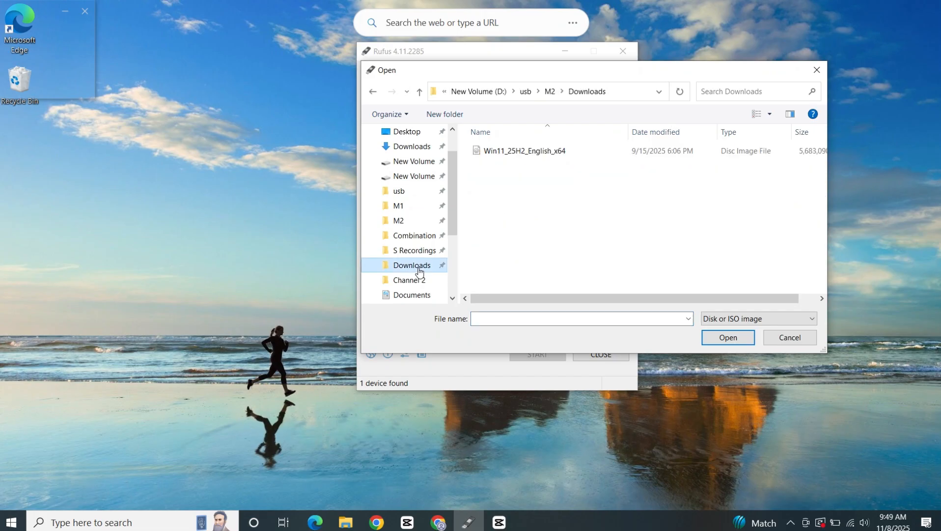
pyautogui.click(508, 152)
pyautogui.click(725, 339)
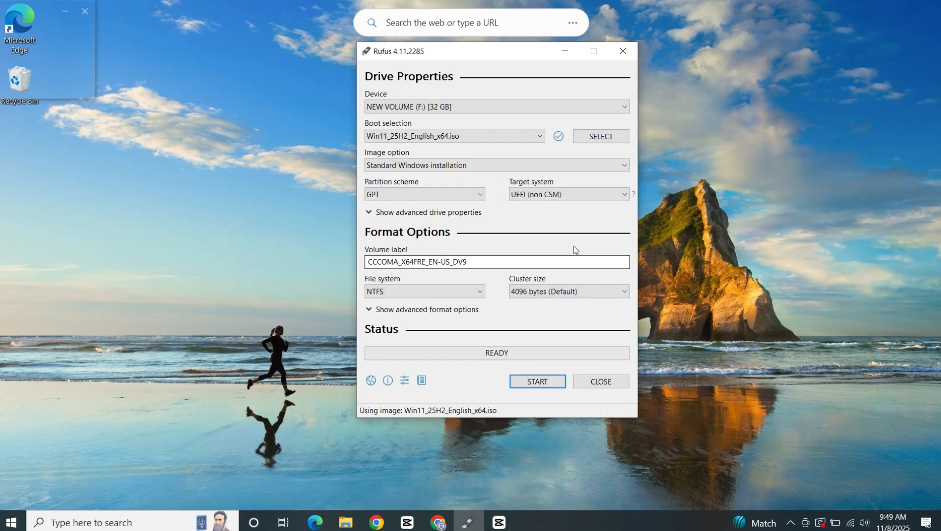
# Review the partition scheme choices, and check the PC's BIOS Mode in System Information, closing it when done
pyautogui.click(424, 196)
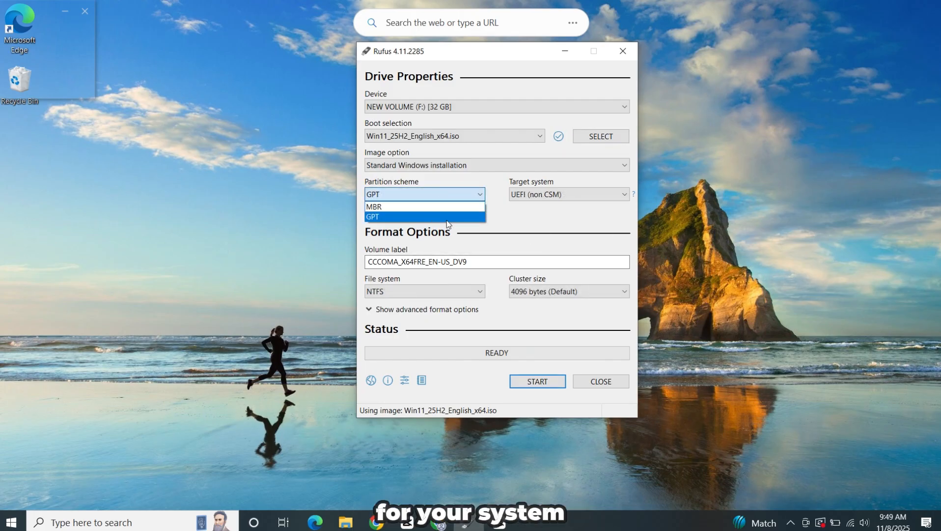
pyautogui.click(538, 218)
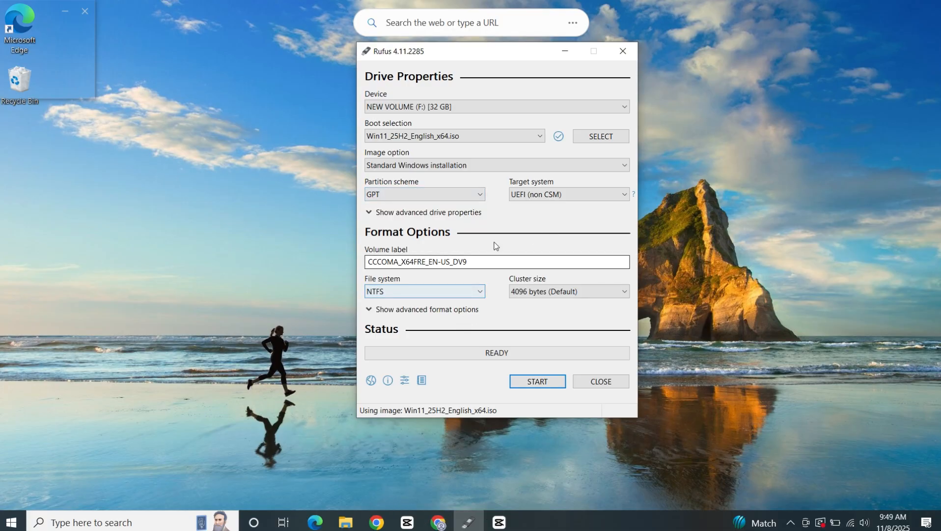
pyautogui.click(201, 522)
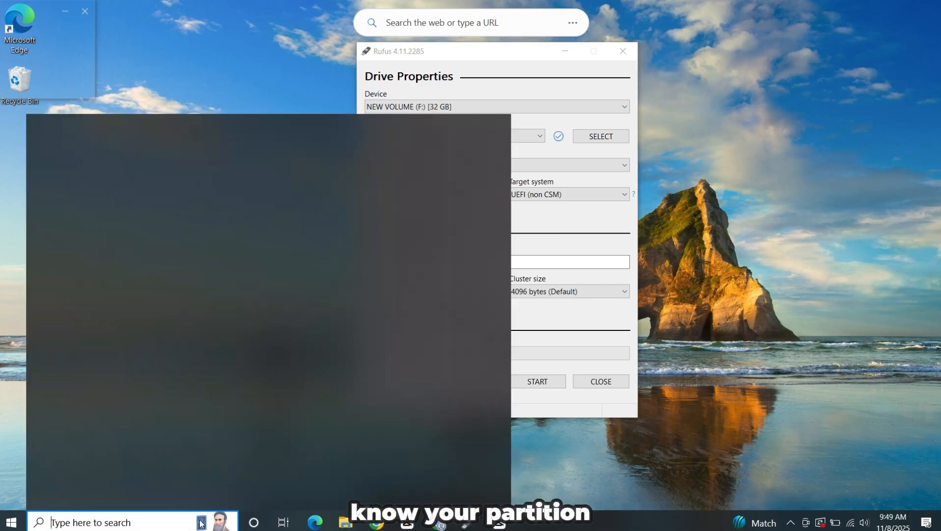
pyautogui.write('sys')
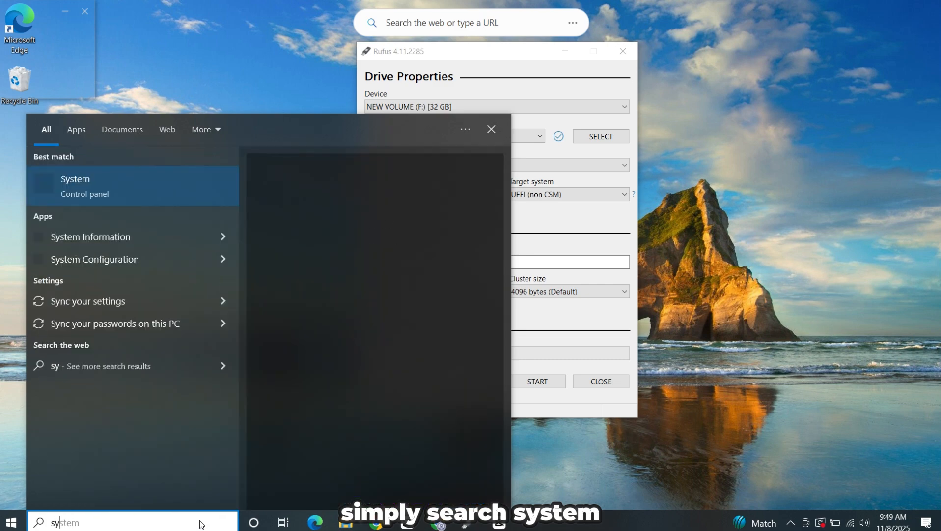
pyautogui.write('tem ')
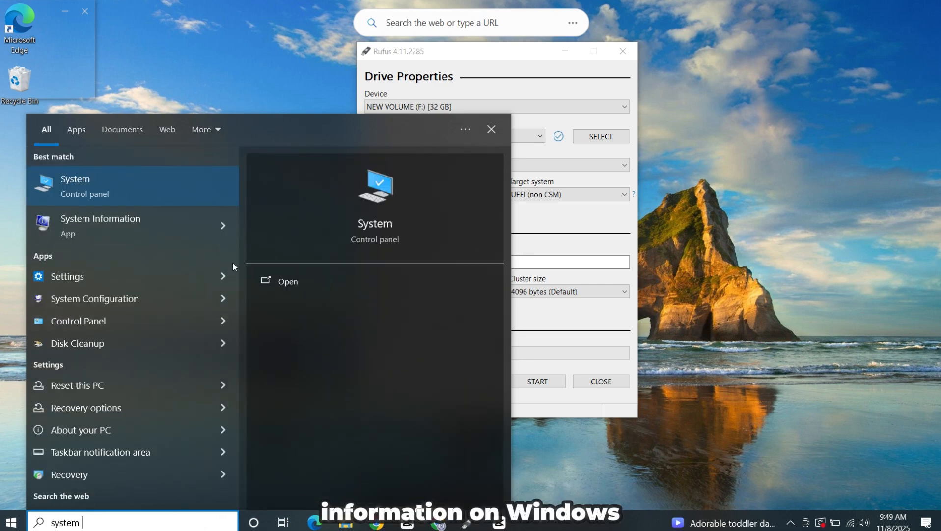
pyautogui.write('in')
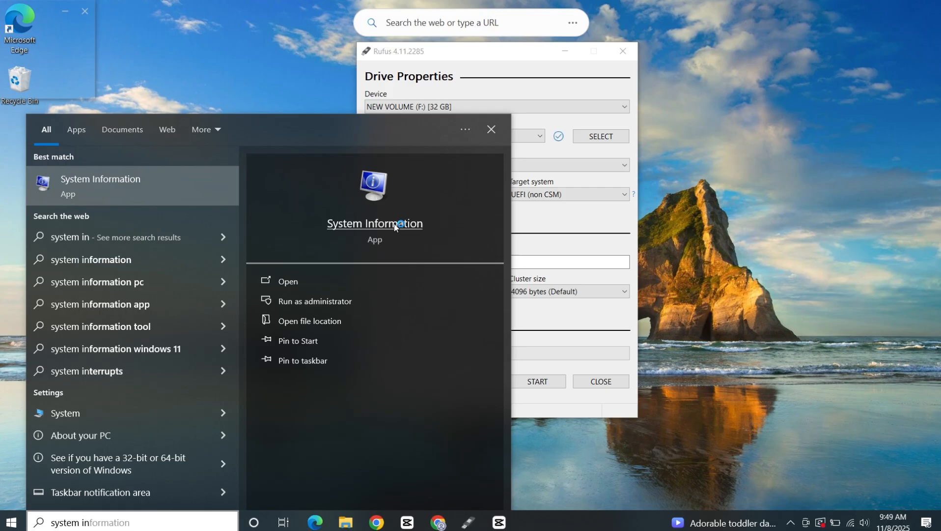
pyautogui.click(395, 226)
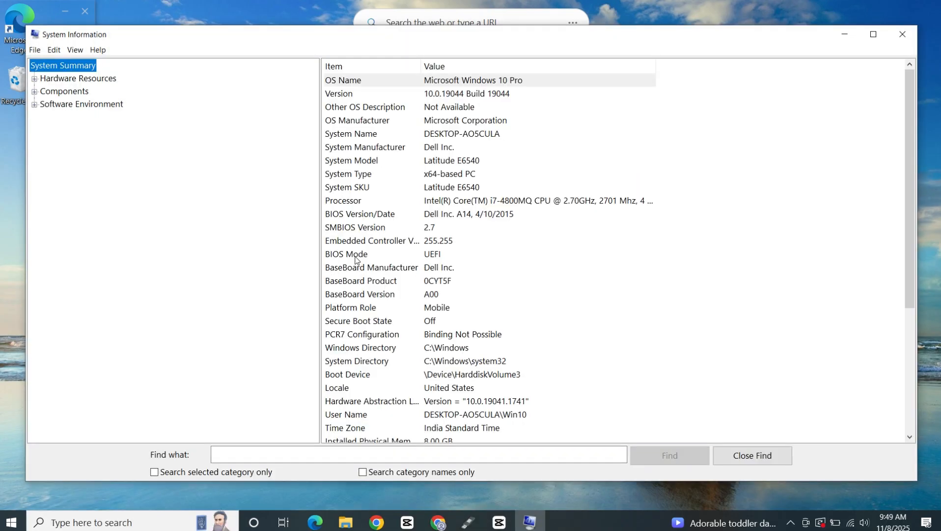
pyautogui.click(357, 254)
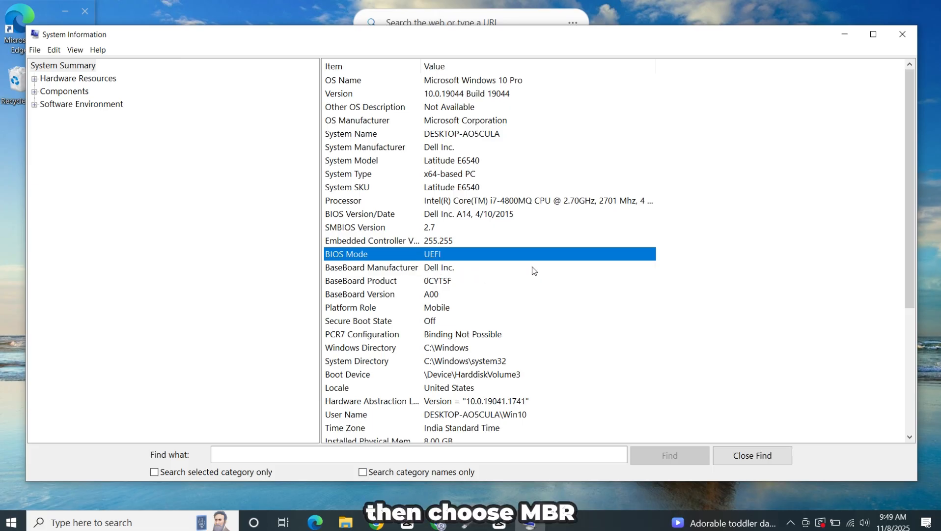
pyautogui.click(906, 40)
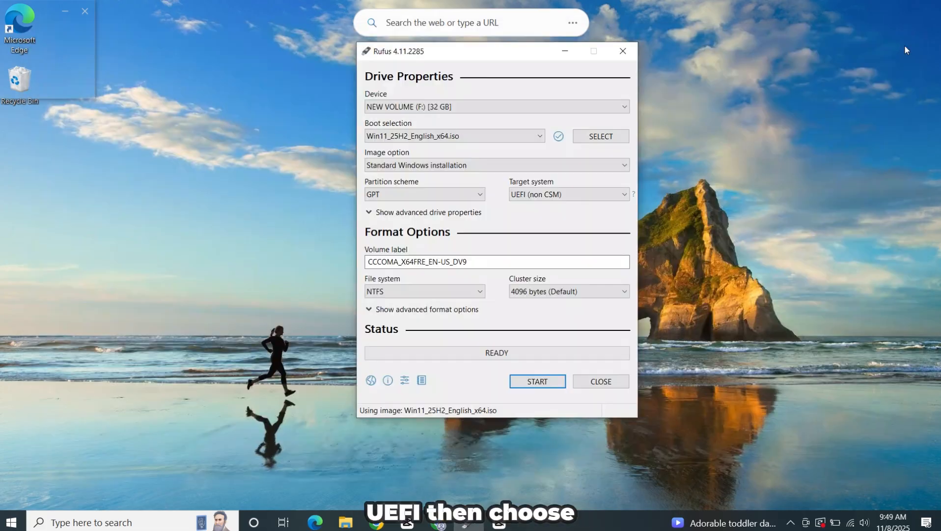
# Select GPT as the partition scheme and start creating the USB drive, accepting the revoked UEFI bootloader warning
pyautogui.click(469, 193)
pyautogui.click(474, 216)
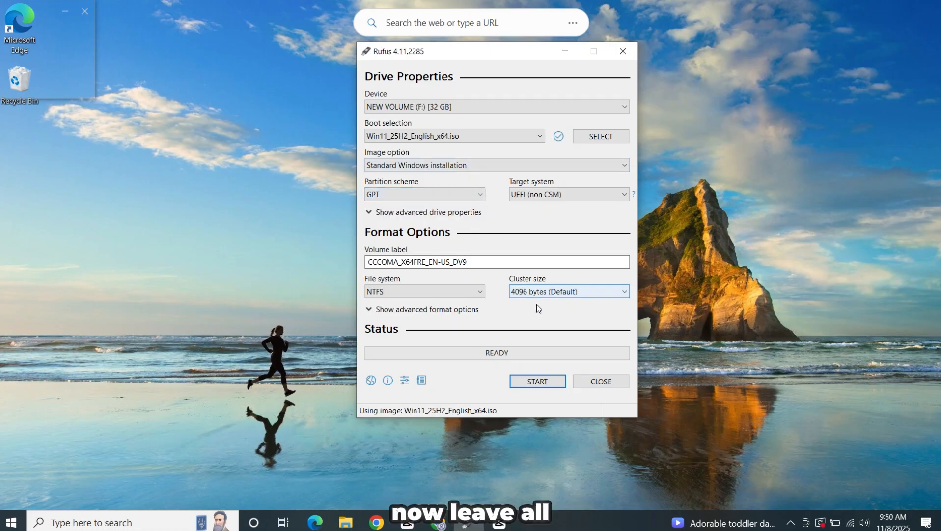
pyautogui.click(525, 382)
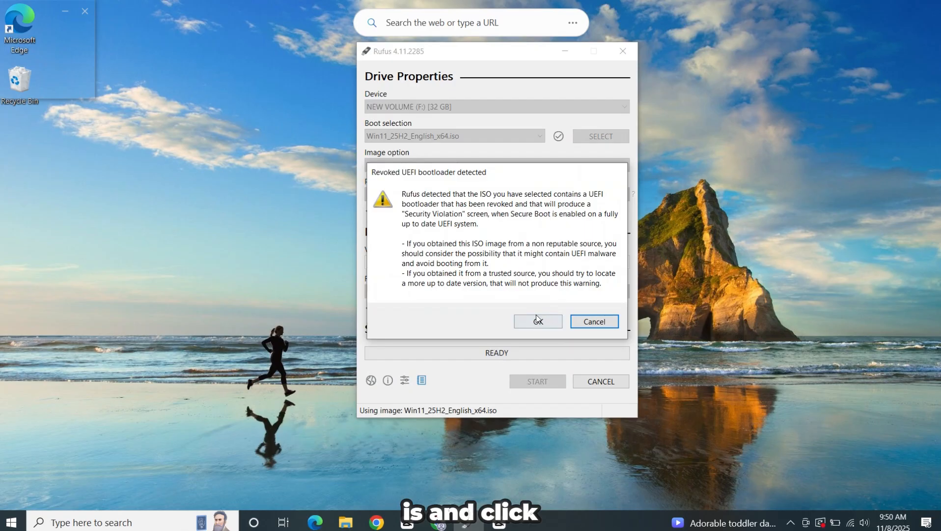
pyautogui.click(547, 326)
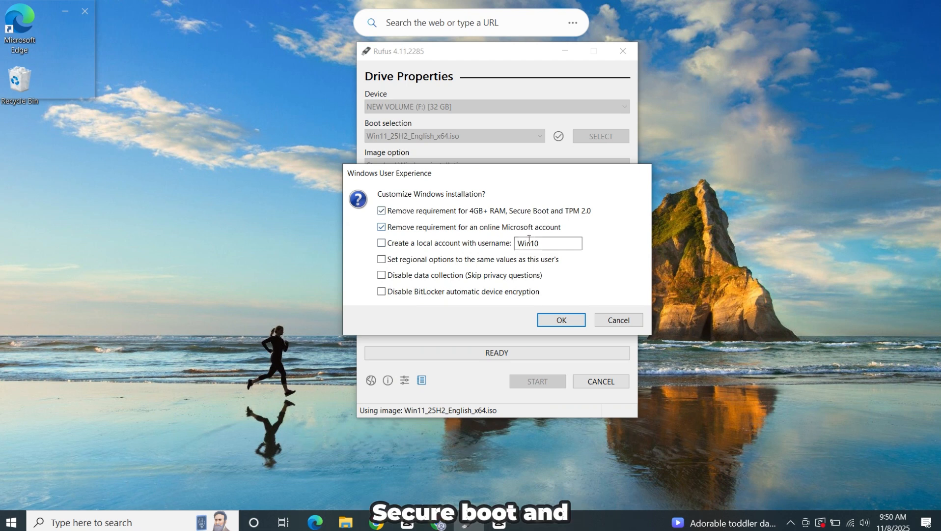
# Try the option to create a local account with the username windows 11, and turn that option off again
pyautogui.moveTo(549, 243); pyautogui.dragTo(527, 245)
pyautogui.click(509, 244)
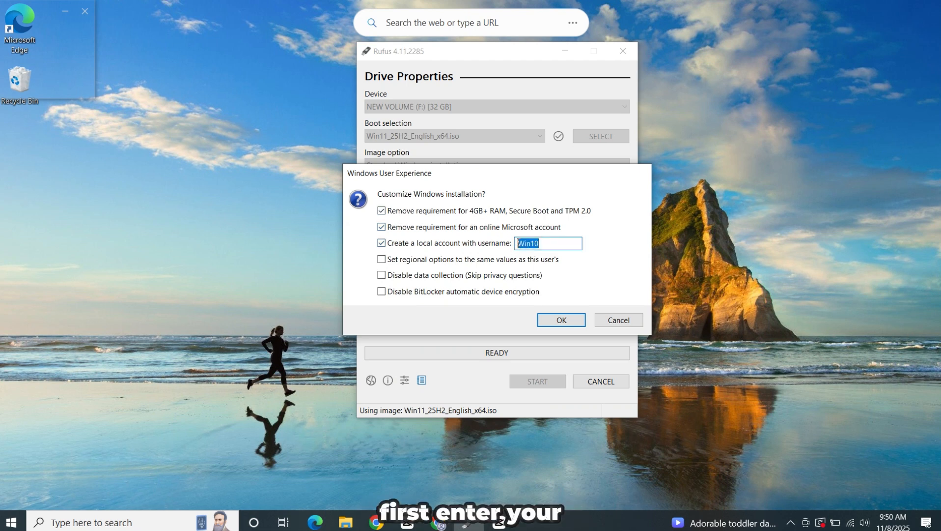
pyautogui.write('f')
pyautogui.press('BackSpace')
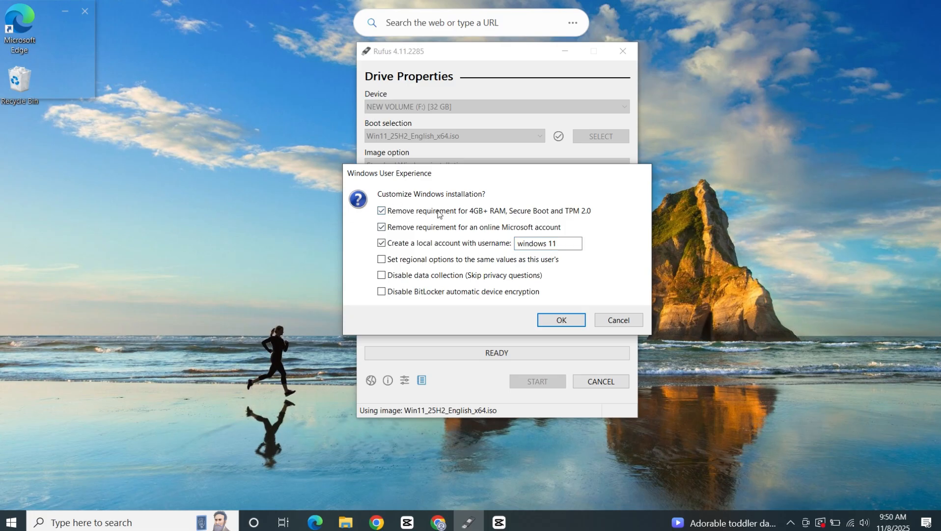
pyautogui.click(437, 245)
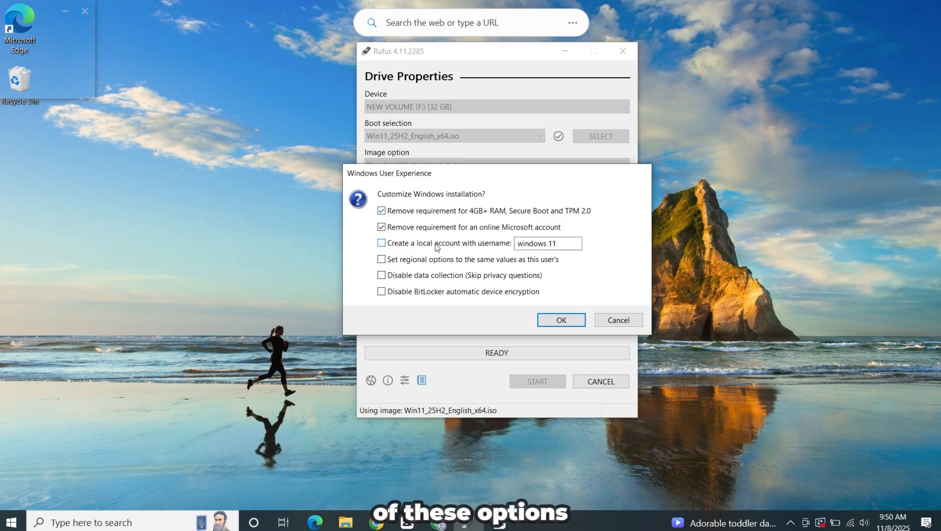
# Enable matching regional options and disabled data collection, write the USB drive accepting its data loss, and close Rufus once finished
pyautogui.click(434, 260)
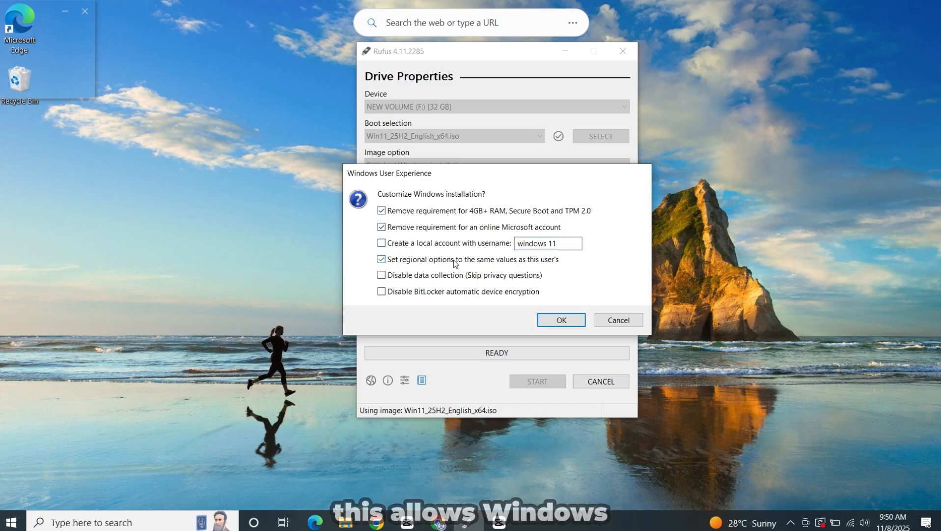
pyautogui.click(403, 279)
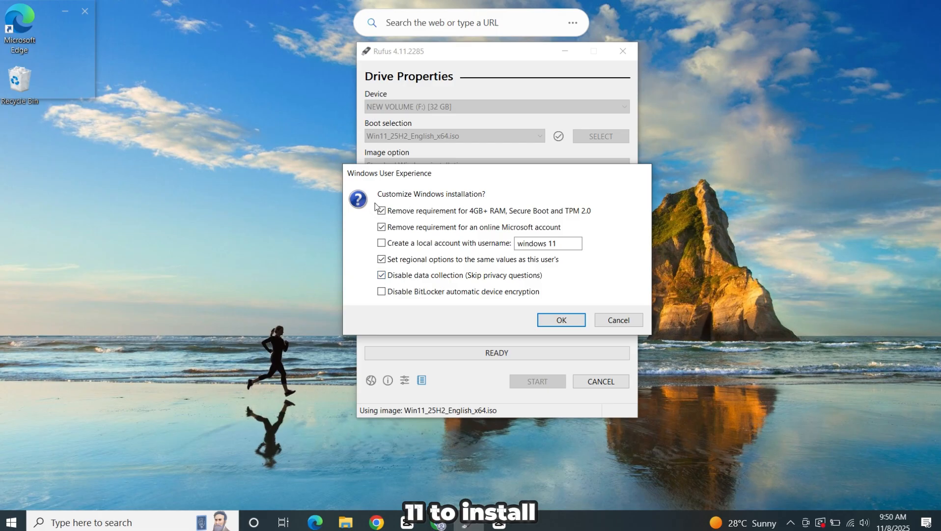
pyautogui.click(562, 320)
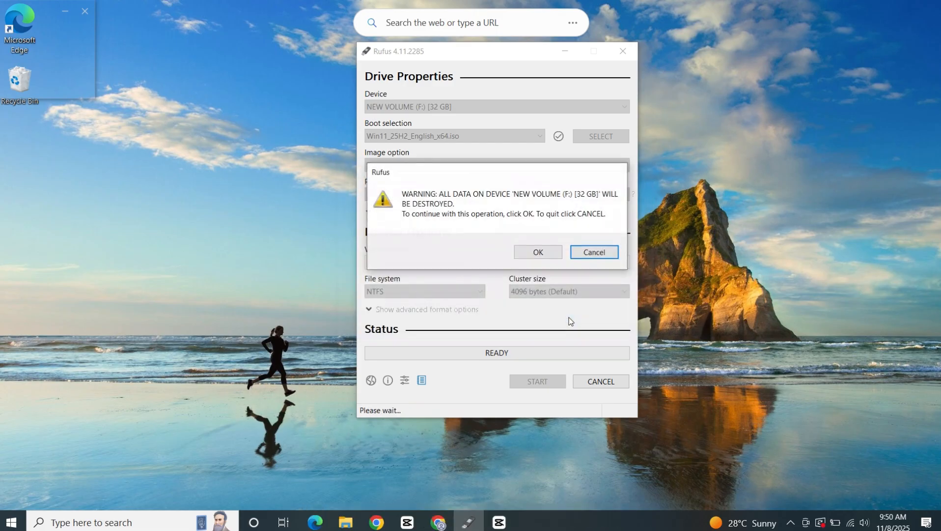
pyautogui.click(538, 252)
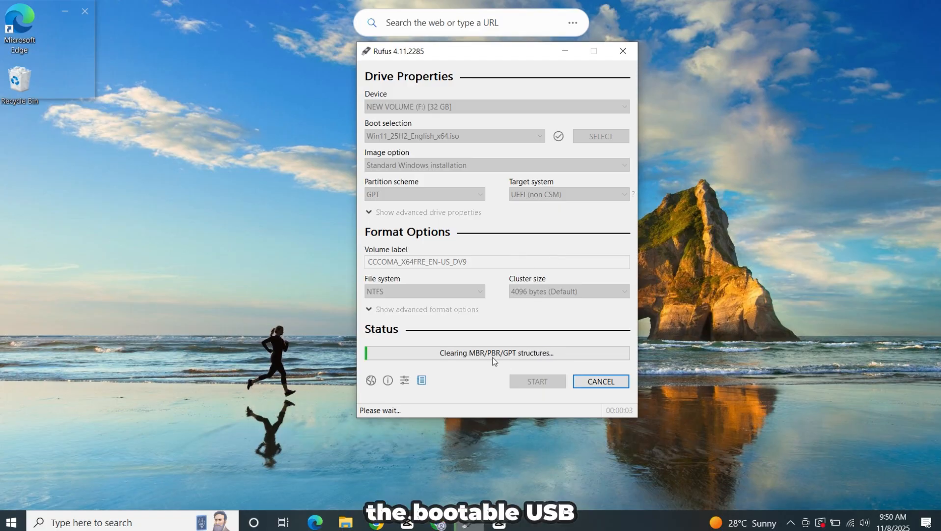
pyautogui.moveTo(539, 55); pyautogui.dragTo(513, 85)
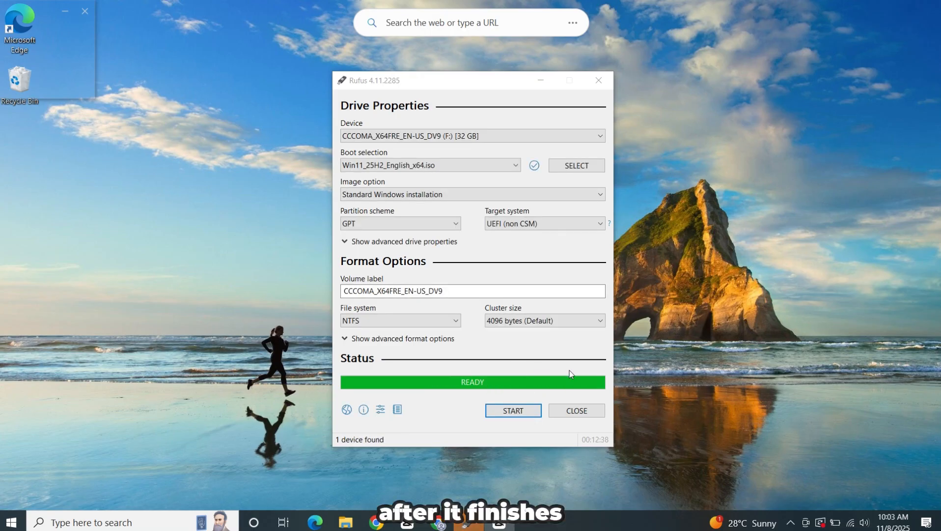
pyautogui.click(575, 411)
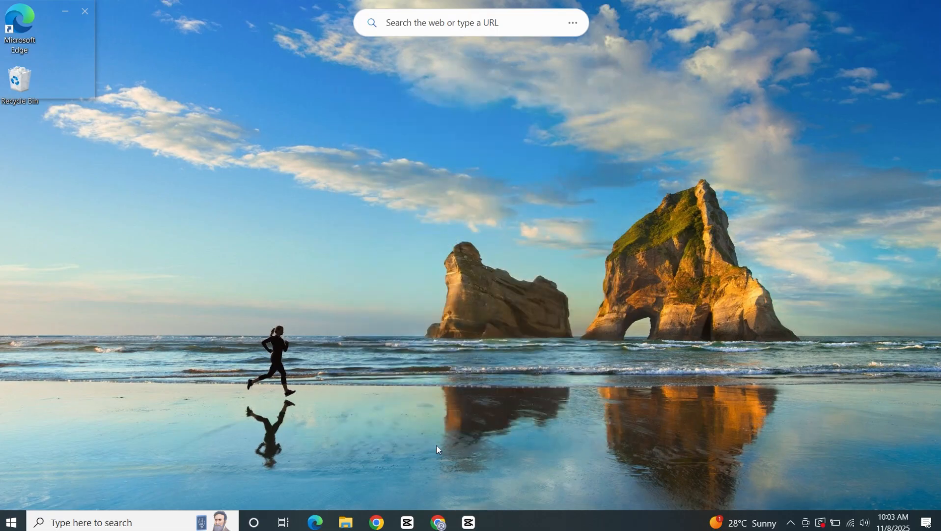
# Launch setup from the CCCOMA_X64FRE_EN-US_DV9 (F:) drive in File Explorer and minimize the Explorer window
pyautogui.click(353, 525)
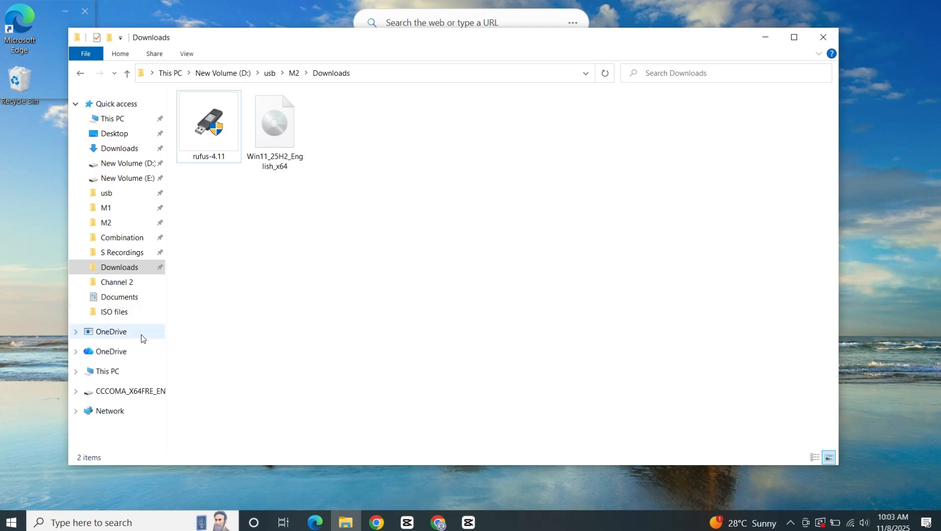
pyautogui.click(125, 121)
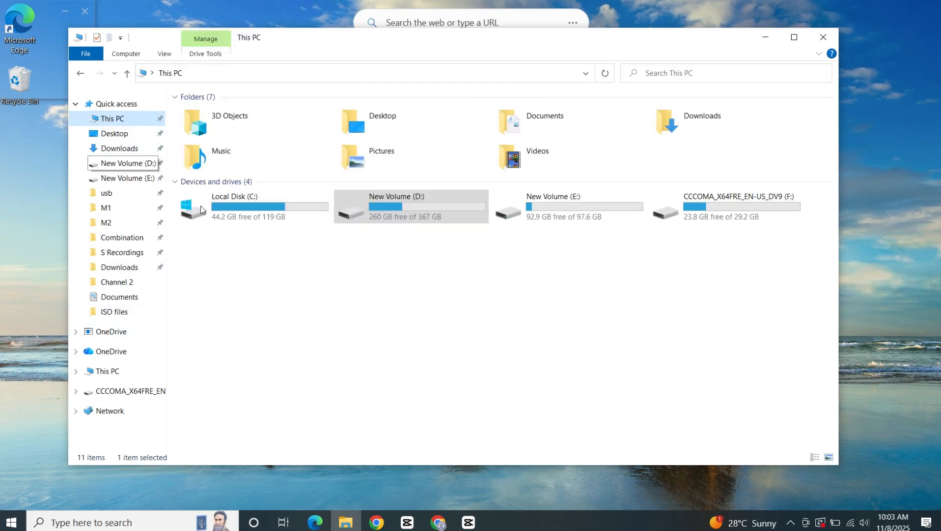
pyautogui.click(289, 315)
pyautogui.doubleClick(731, 216)
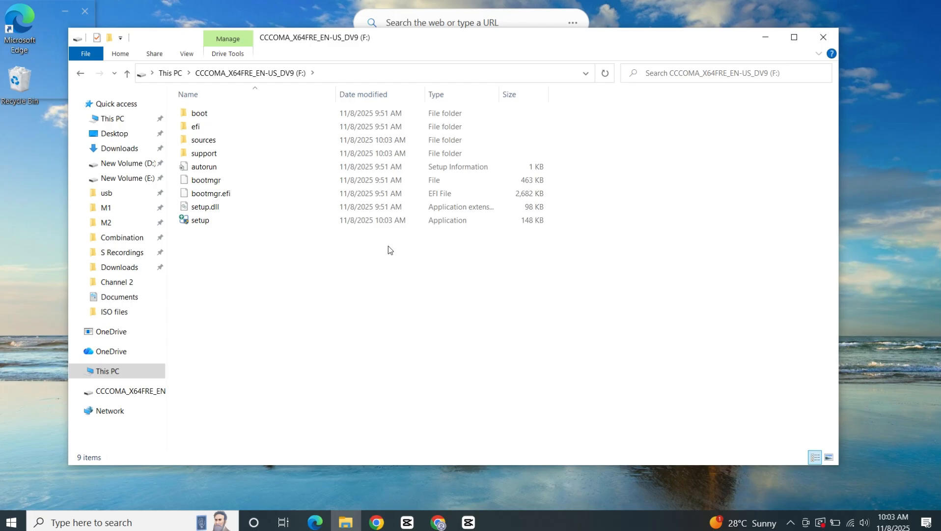
pyautogui.click(218, 223)
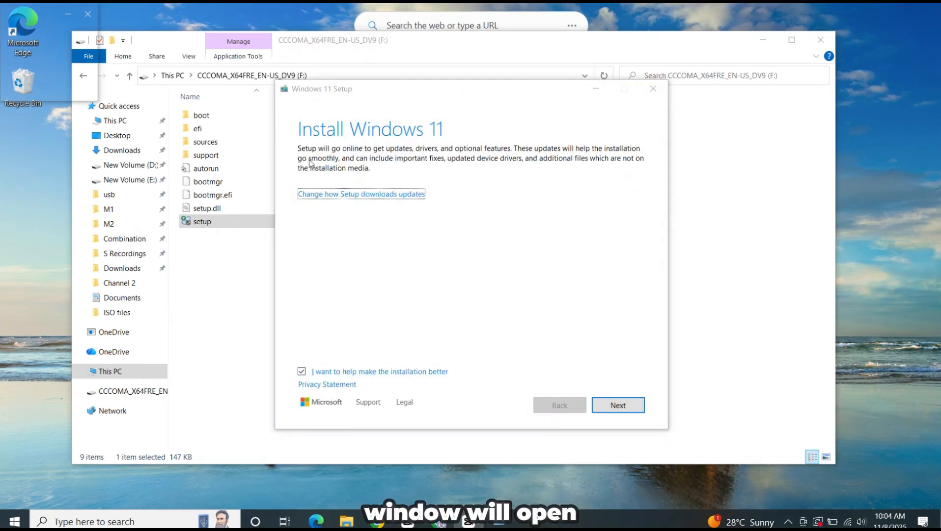
pyautogui.click(757, 41)
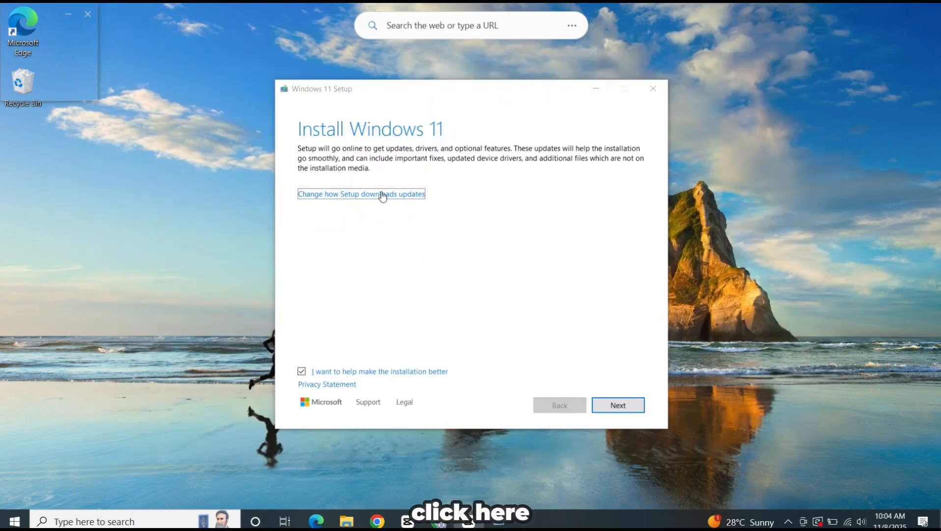
# Change how Windows 11 Setup downloads updates to Not right now and continue
pyautogui.click(382, 194)
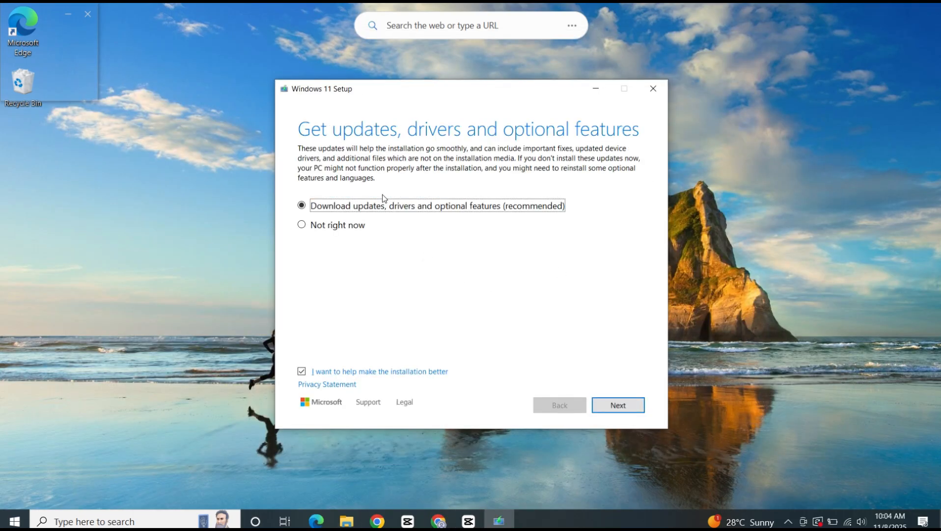
pyautogui.click(329, 226)
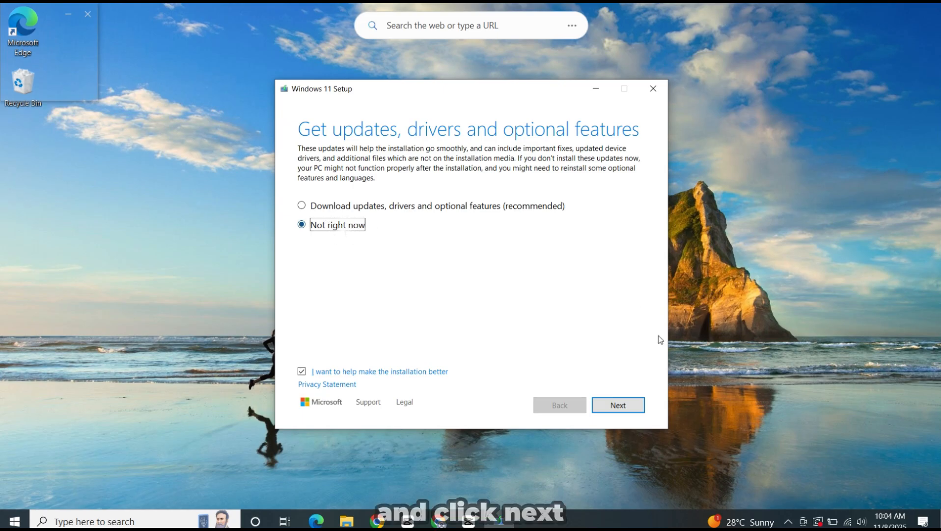
pyautogui.click(614, 406)
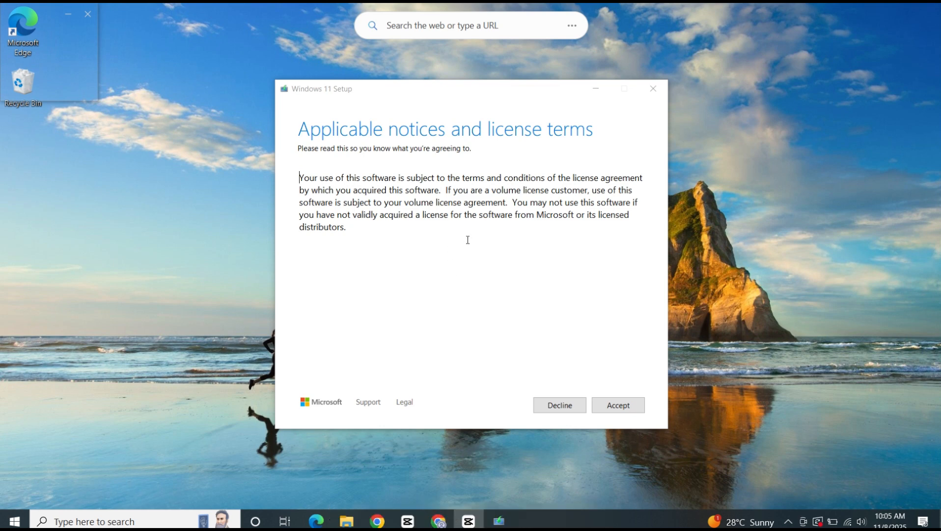
# Accept the license terms and the statement about this PC not meeting the minimum system requirements
pyautogui.click(624, 410)
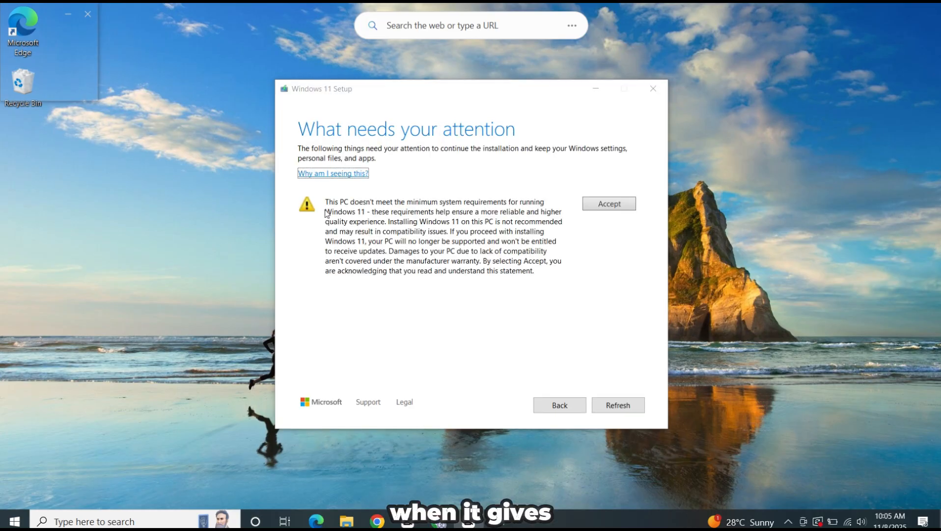
pyautogui.moveTo(326, 202); pyautogui.dragTo(541, 194)
pyautogui.moveTo(463, 203); pyautogui.dragTo(489, 203)
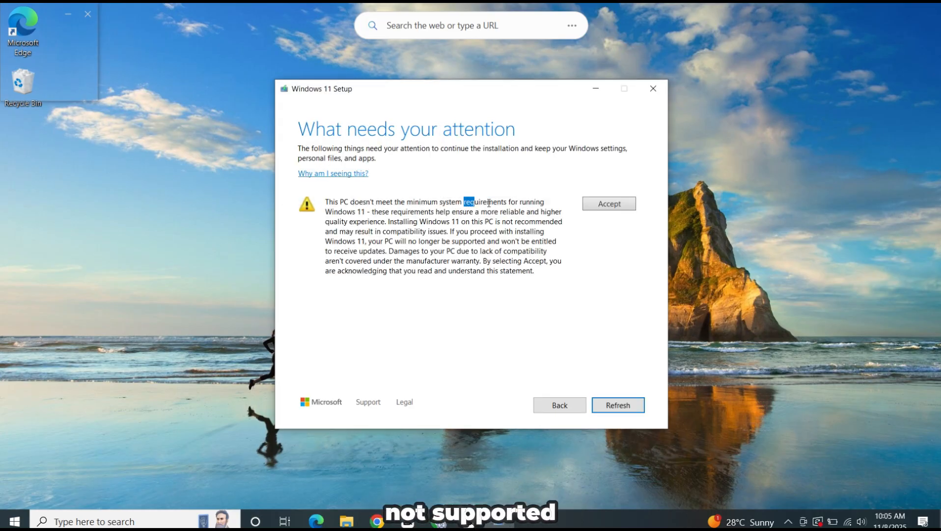
pyautogui.click(448, 249)
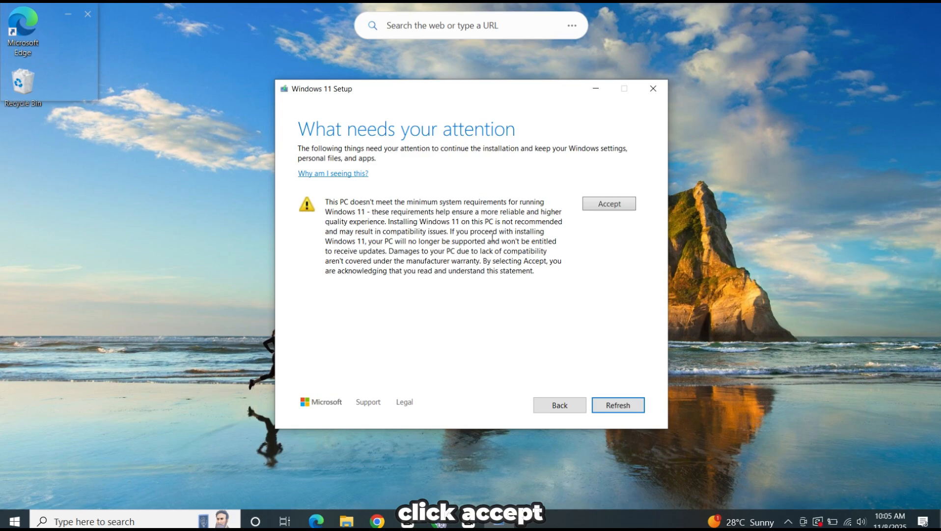
pyautogui.click(615, 204)
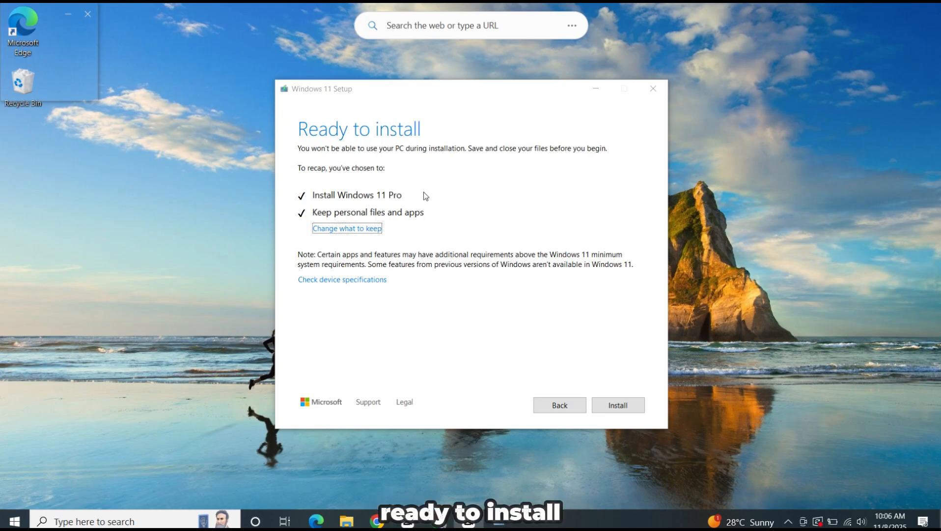
# Review what can be kept, choose Keep personal files and apps, and start installing Windows 11 Pro
pyautogui.click(362, 229)
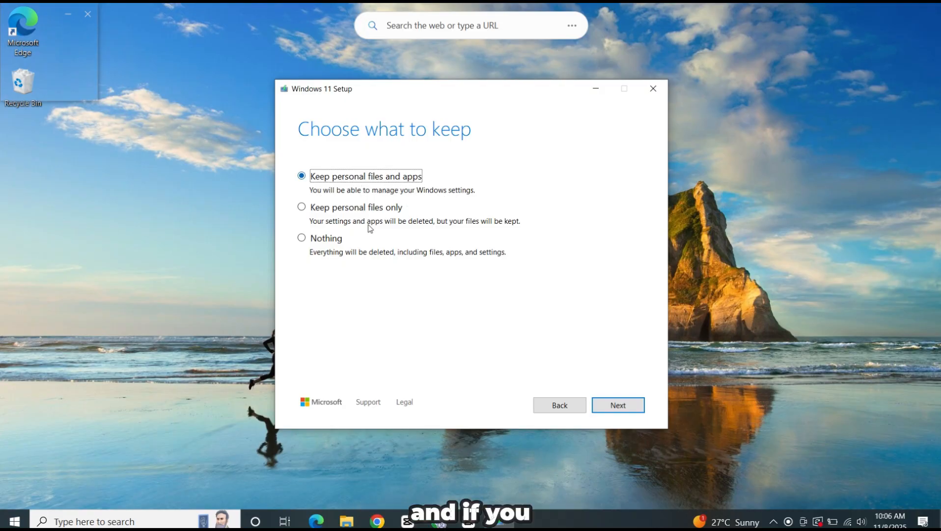
pyautogui.click(331, 240)
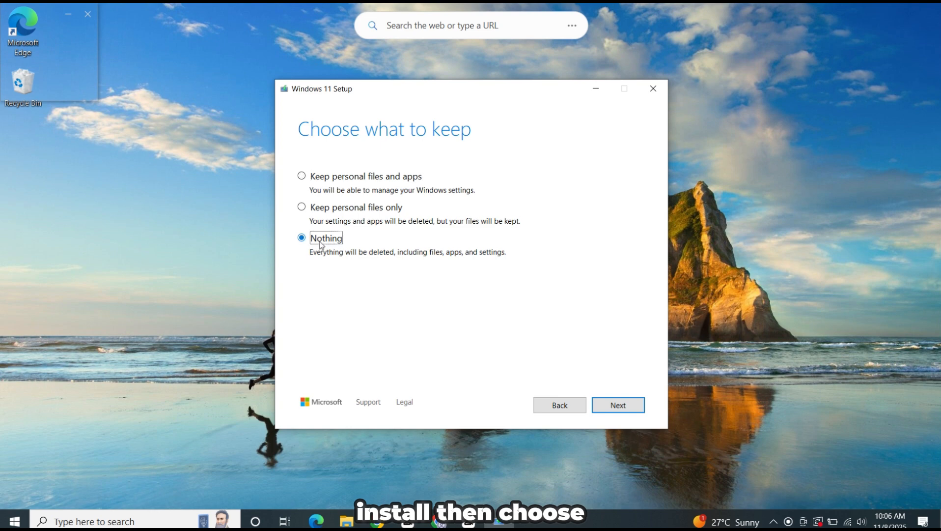
pyautogui.click(344, 180)
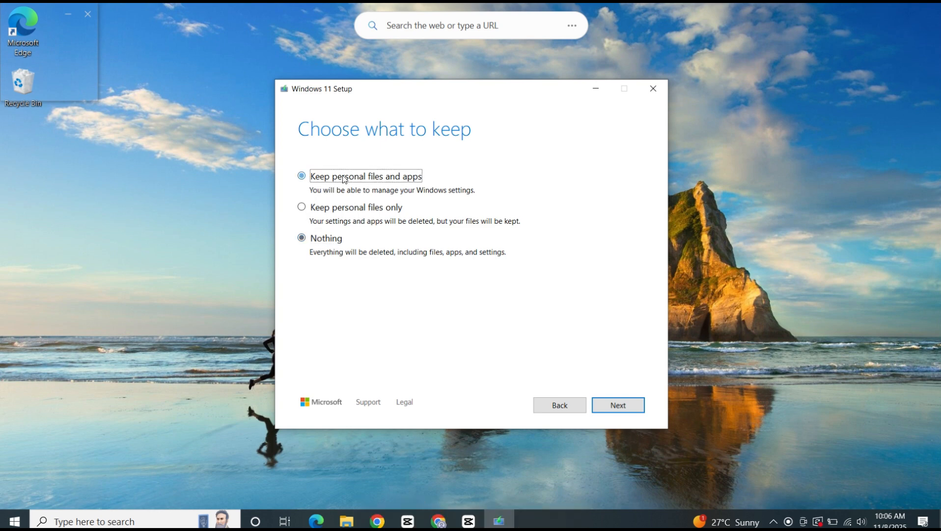
pyautogui.click(618, 412)
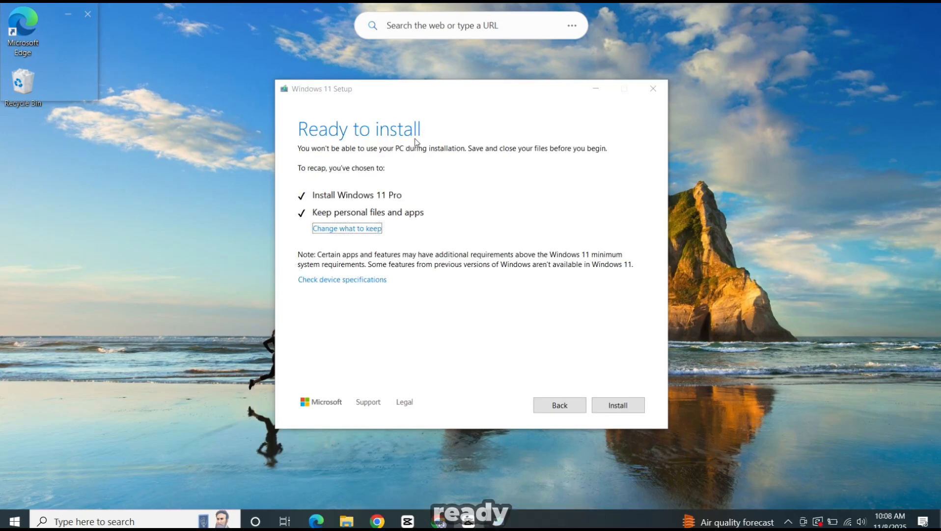
pyautogui.click(602, 407)
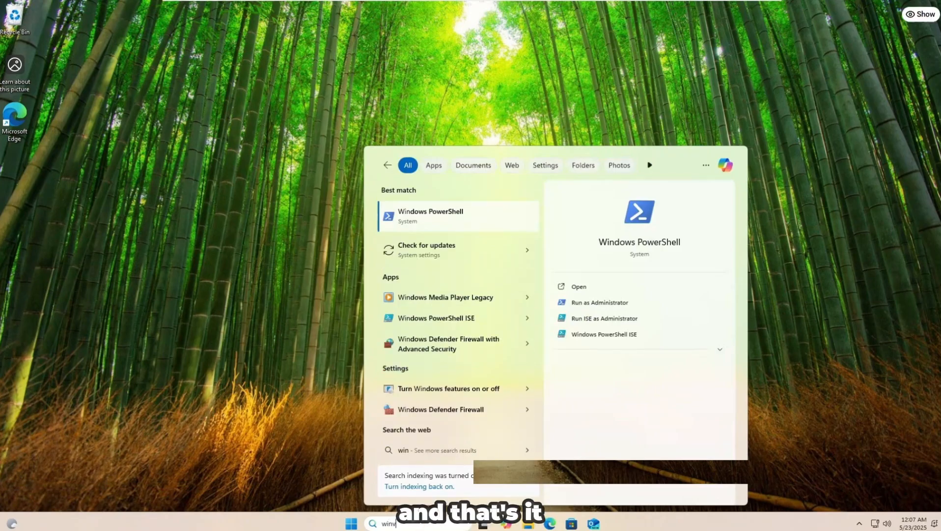
# Run winver to check the installed Windows version, and move the About Windows window to the middle of the desktop
pyautogui.write('vere')
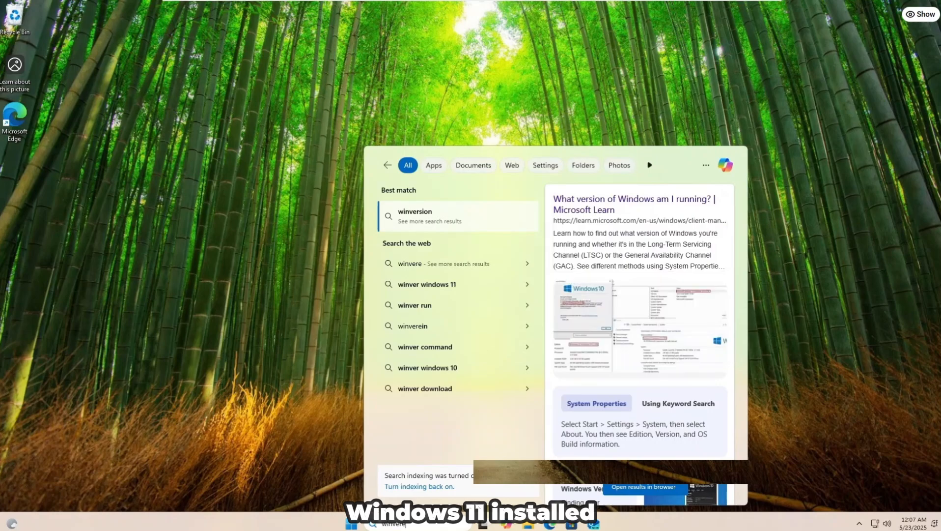
pyautogui.press('BackSpace')
pyautogui.press('Return')
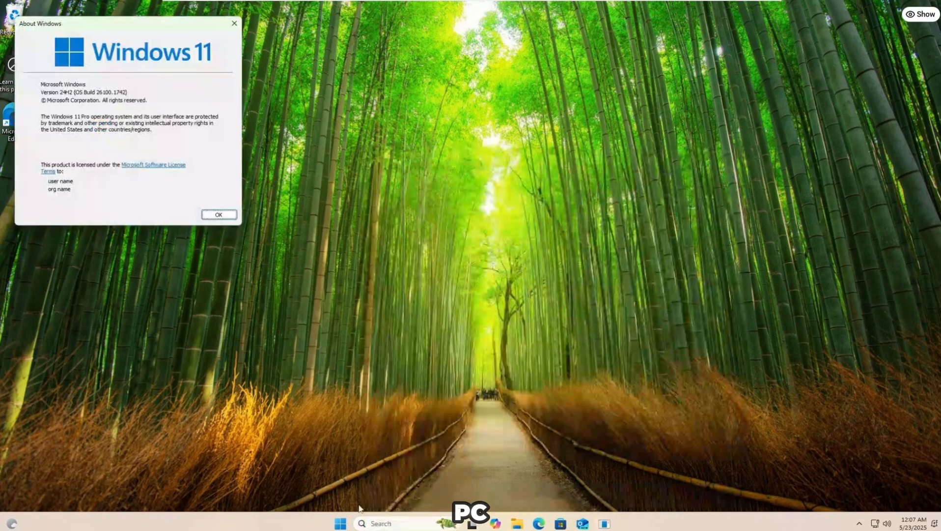
pyautogui.moveTo(165, 25); pyautogui.dragTo(542, 133)
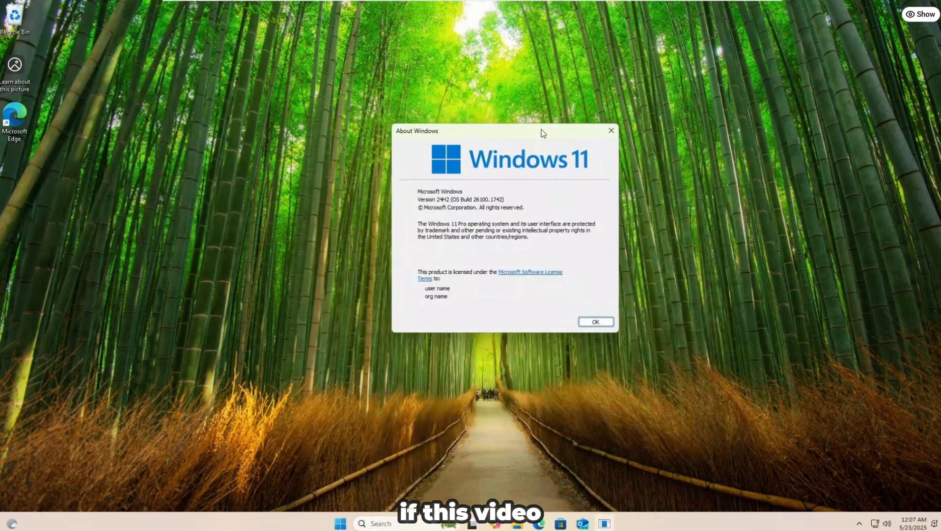